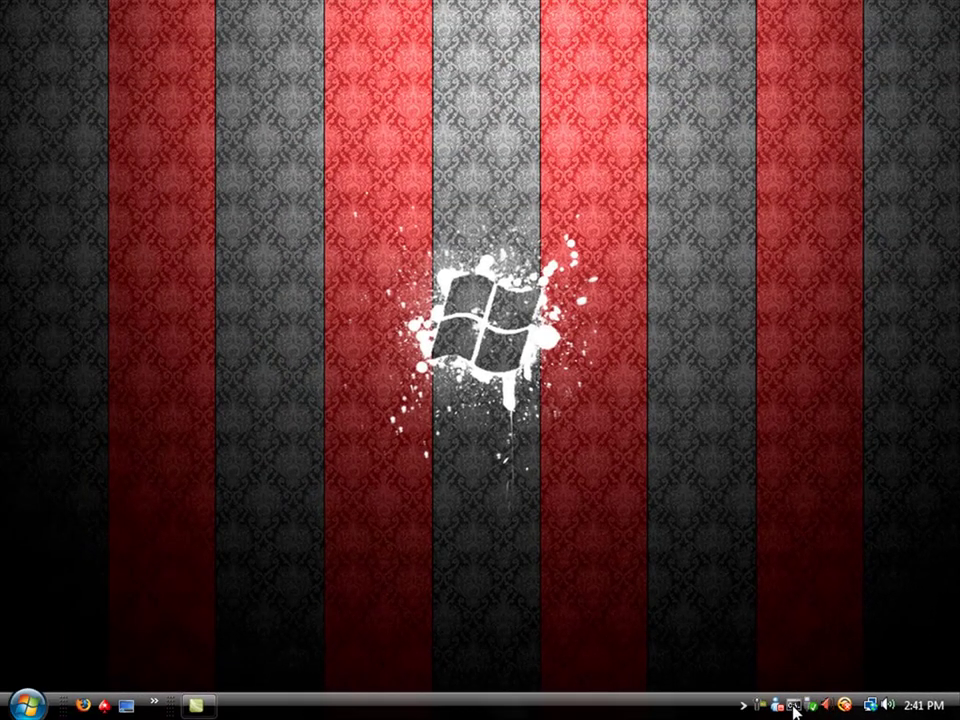
Explore the notification area: hidden icons, the Messenger contact list, volume control and Messenger options.
click(795, 708)
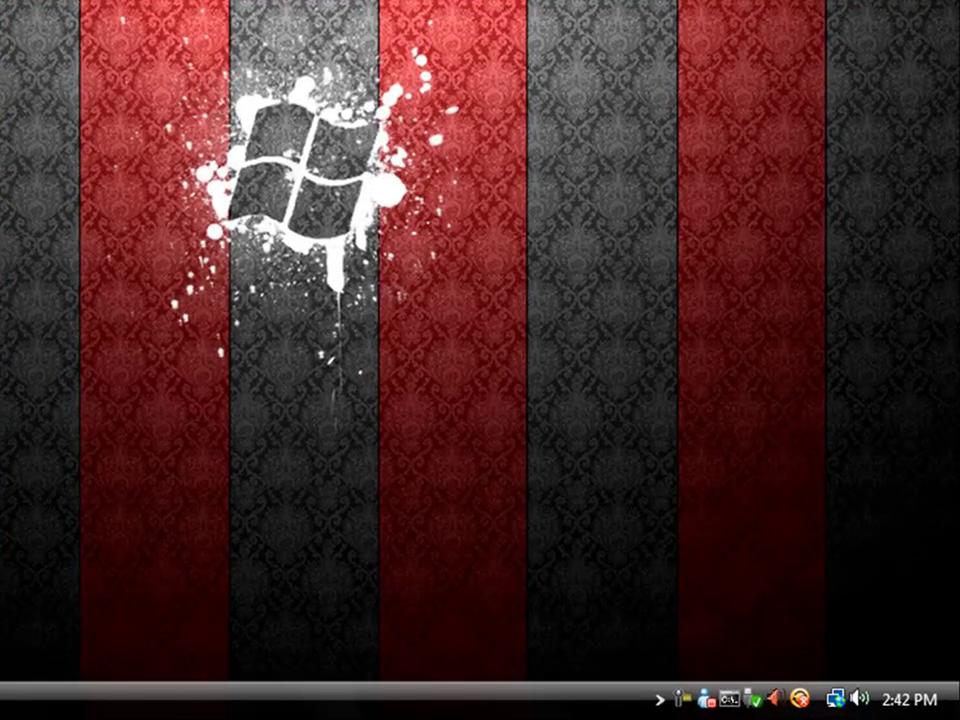
click(664, 703)
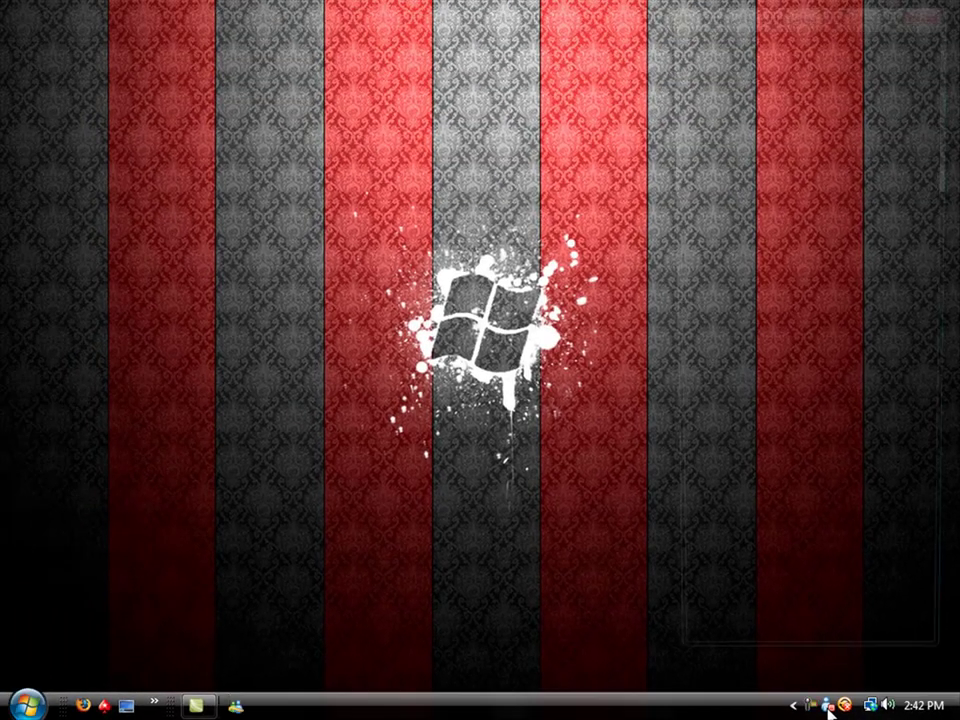
click(818, 706)
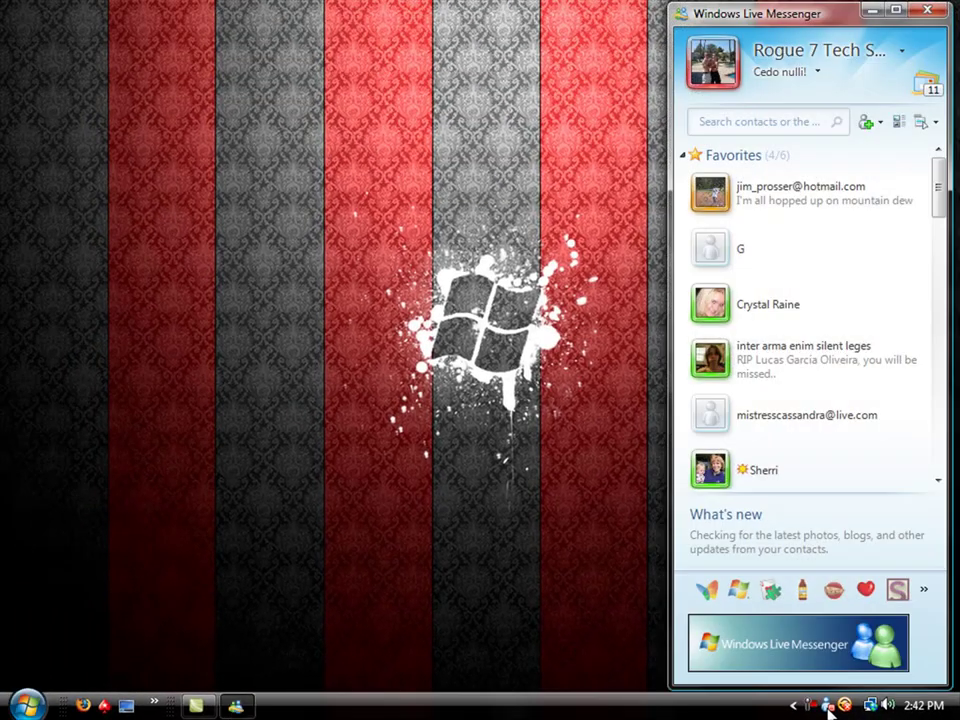
click(928, 10)
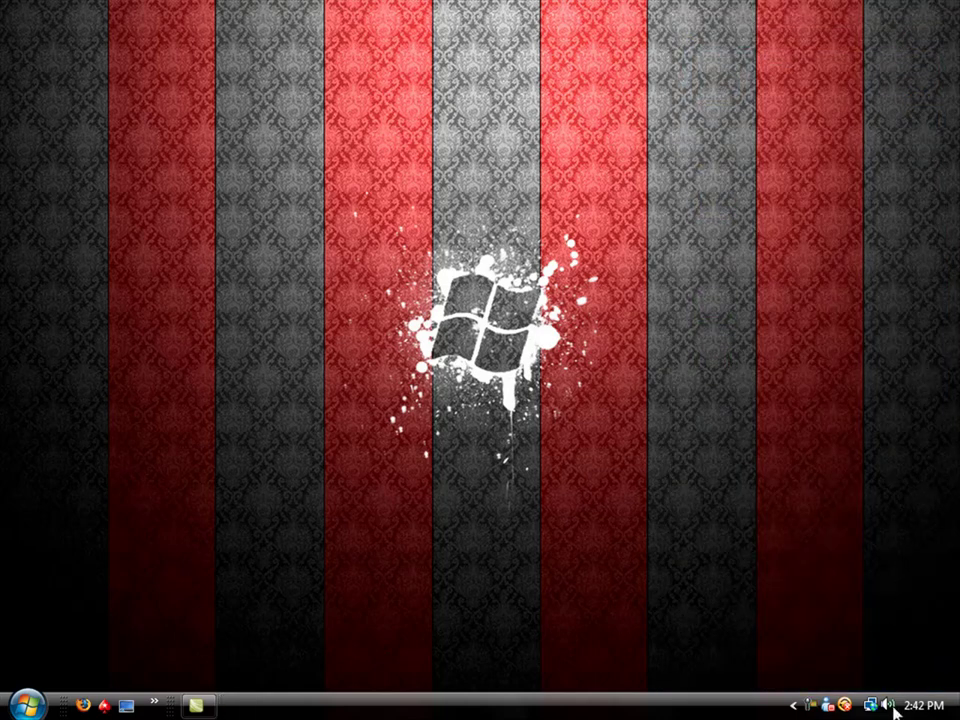
click(887, 705)
mouse_move(875, 709)
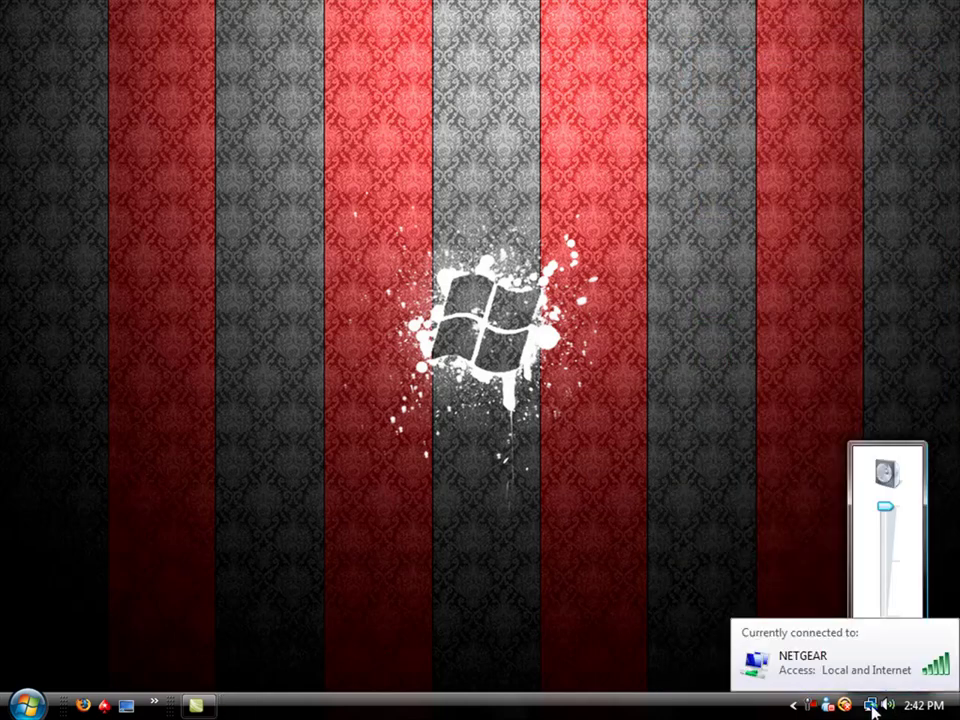
click(793, 705)
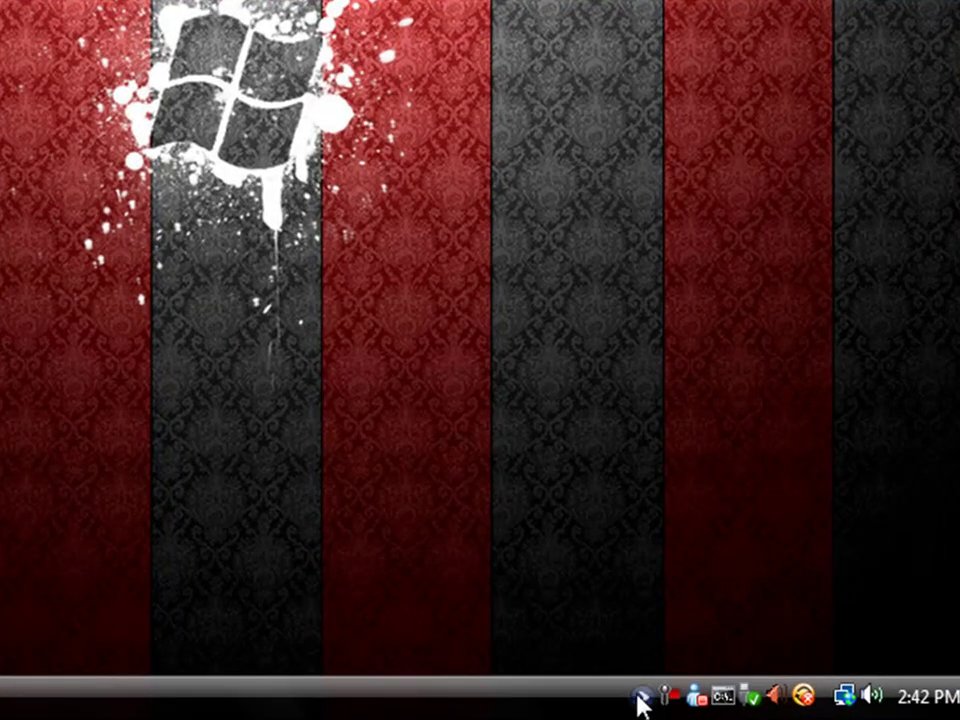
click(641, 700)
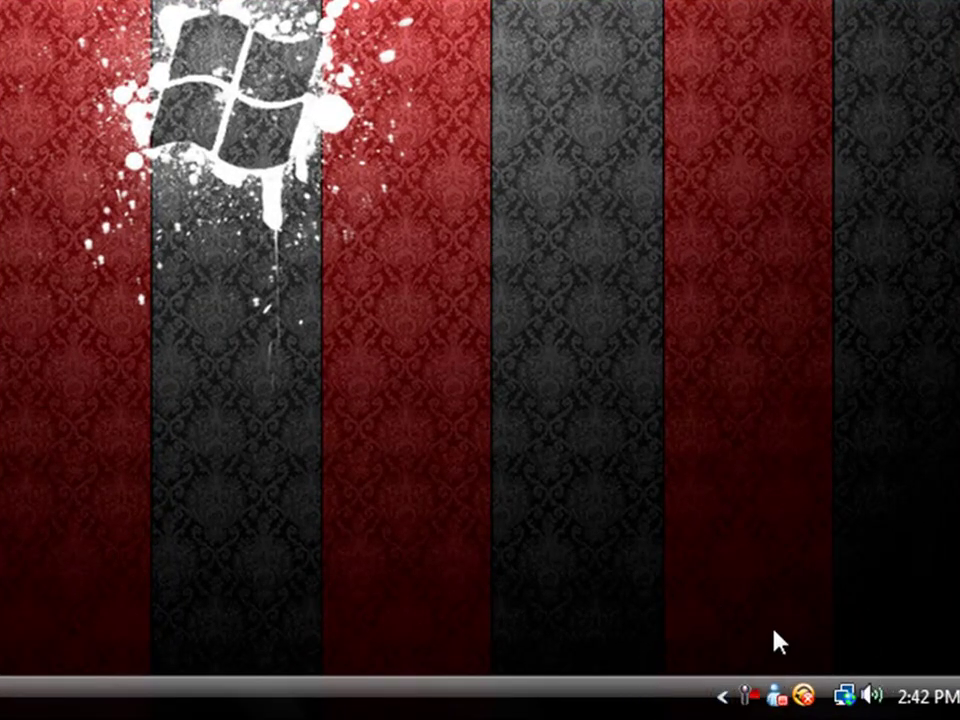
right_click(778, 703)
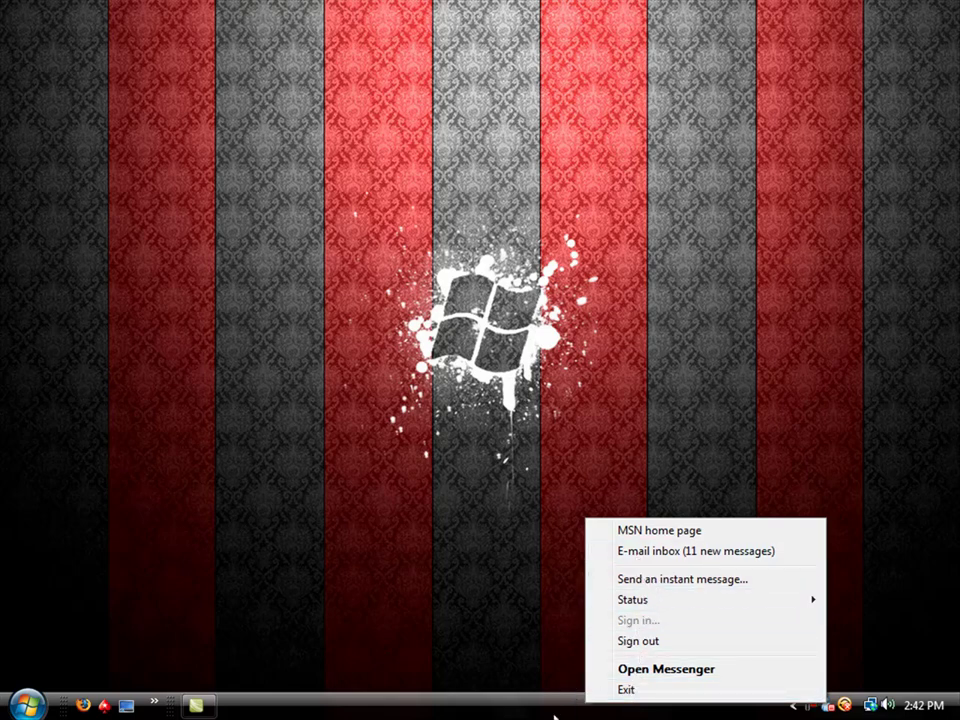
click(579, 693)
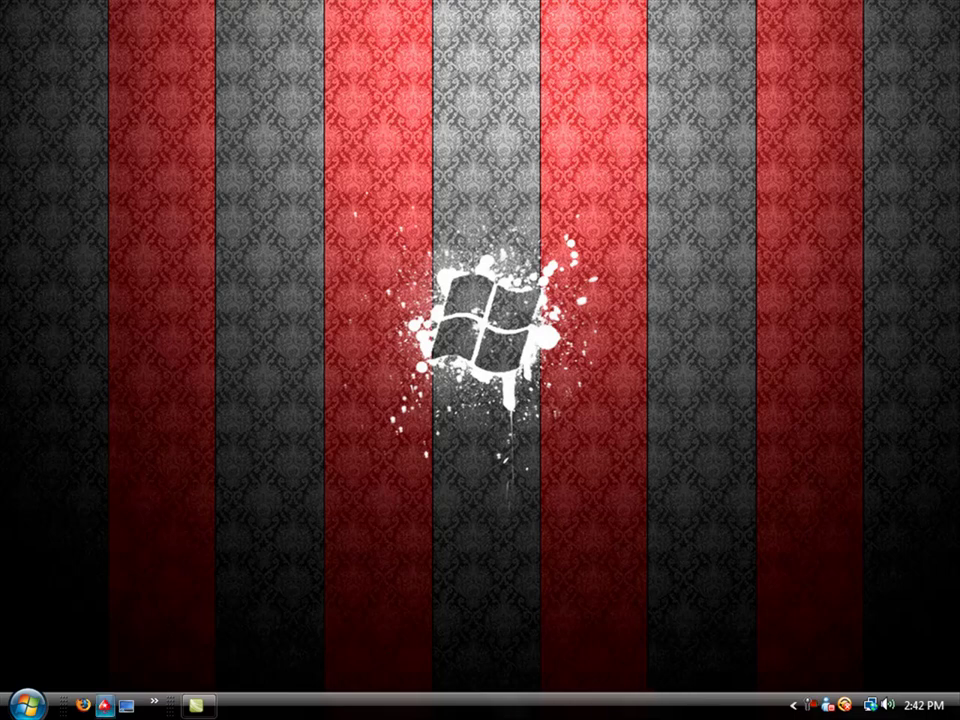
Launch Safari from the Start menu, then close it from its taskbar button.
click(44, 706)
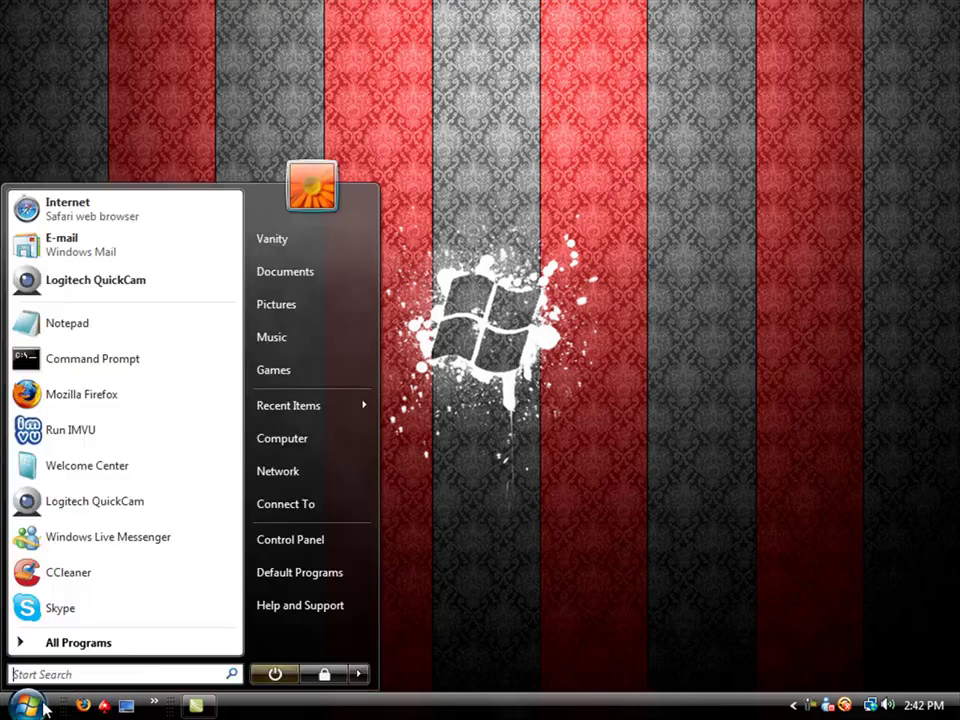
click(90, 232)
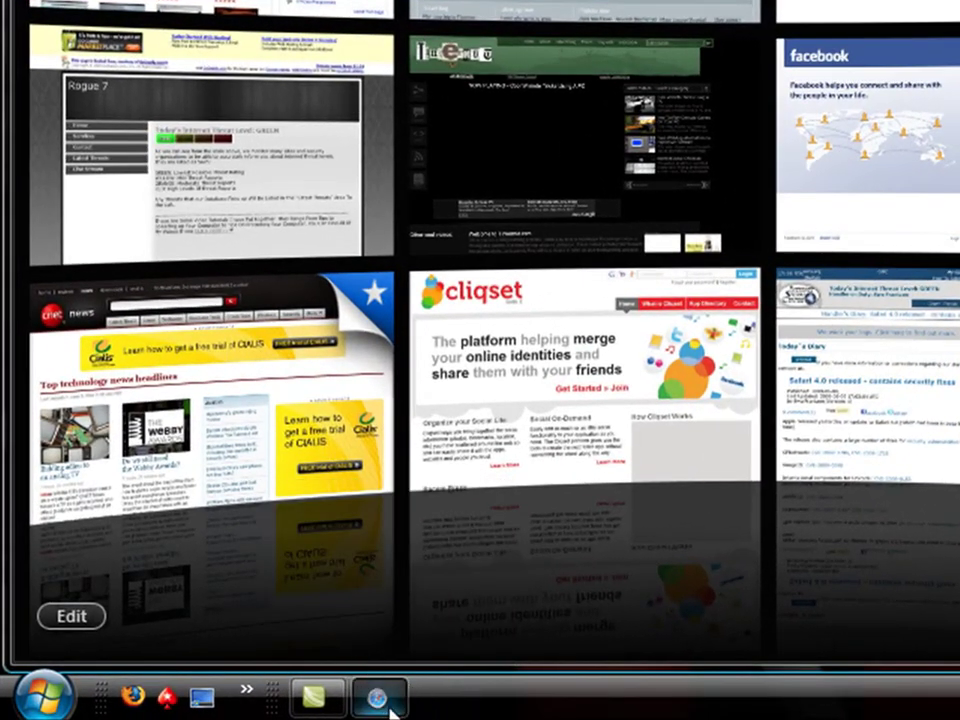
click(389, 701)
right_click(391, 702)
click(430, 677)
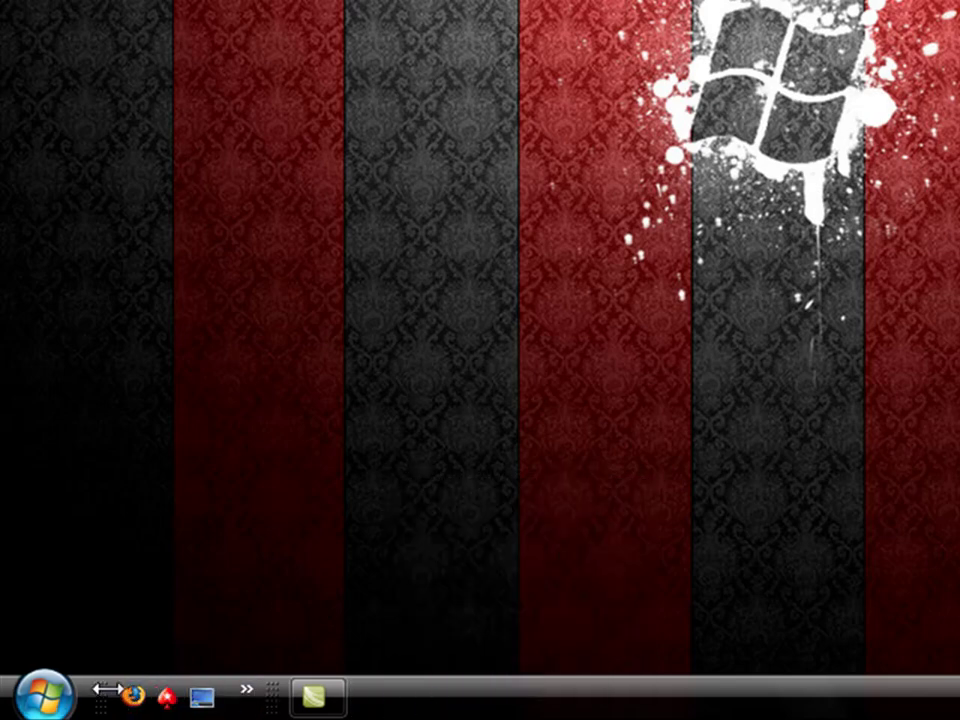
Expand and collapse the extra quick-launch shortcuts list twice.
click(249, 708)
click(246, 706)
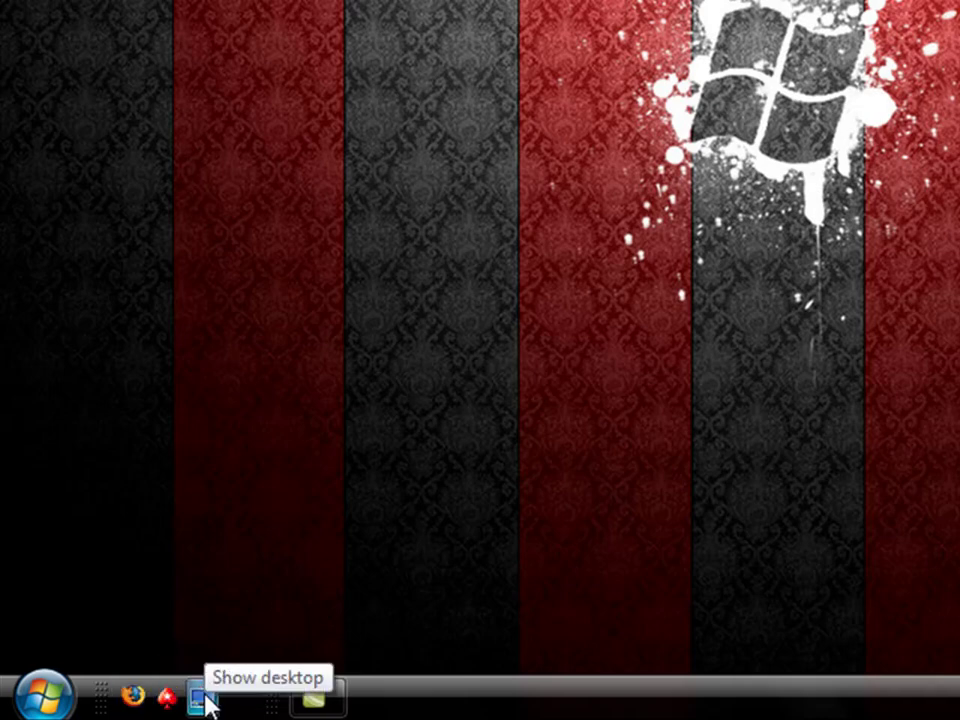
click(252, 700)
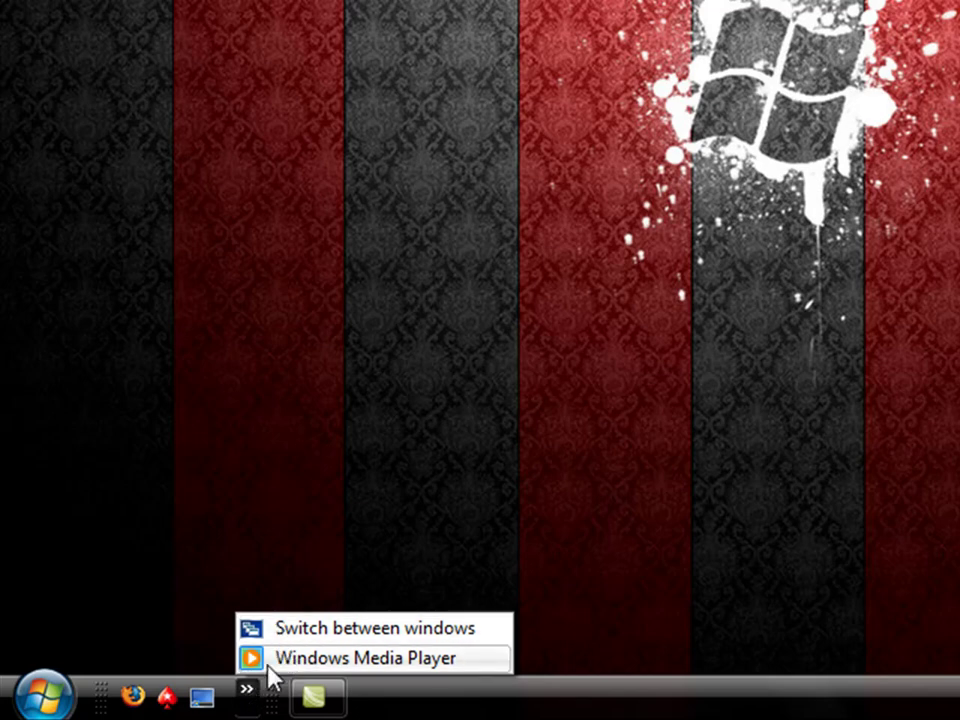
click(255, 700)
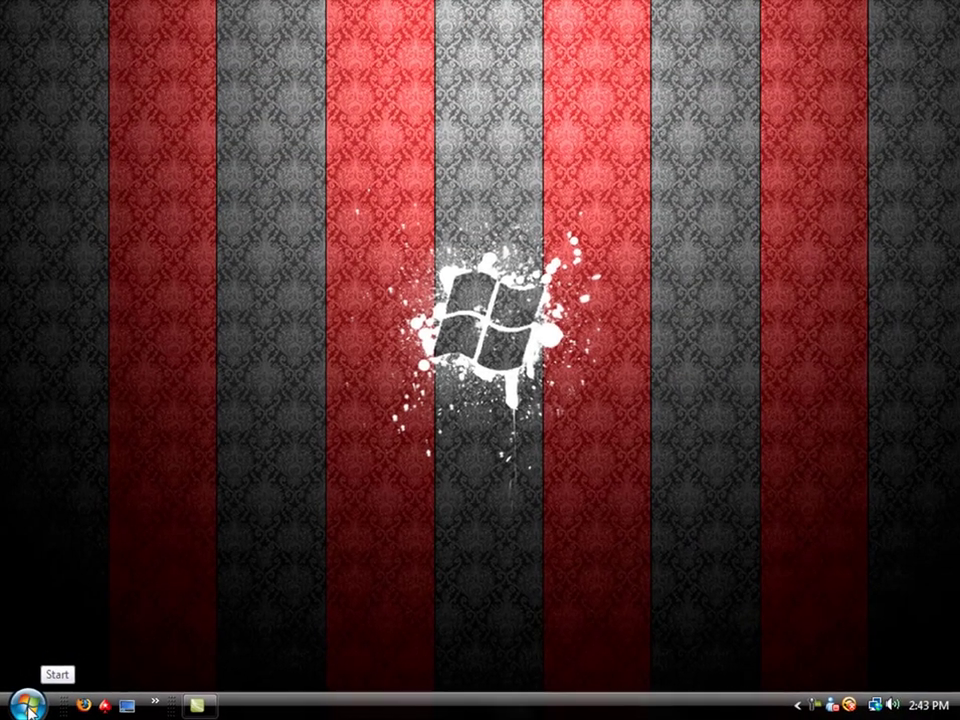
Search the Start menu for 'internet', then clear the search box to restore the program list.
click(45, 696)
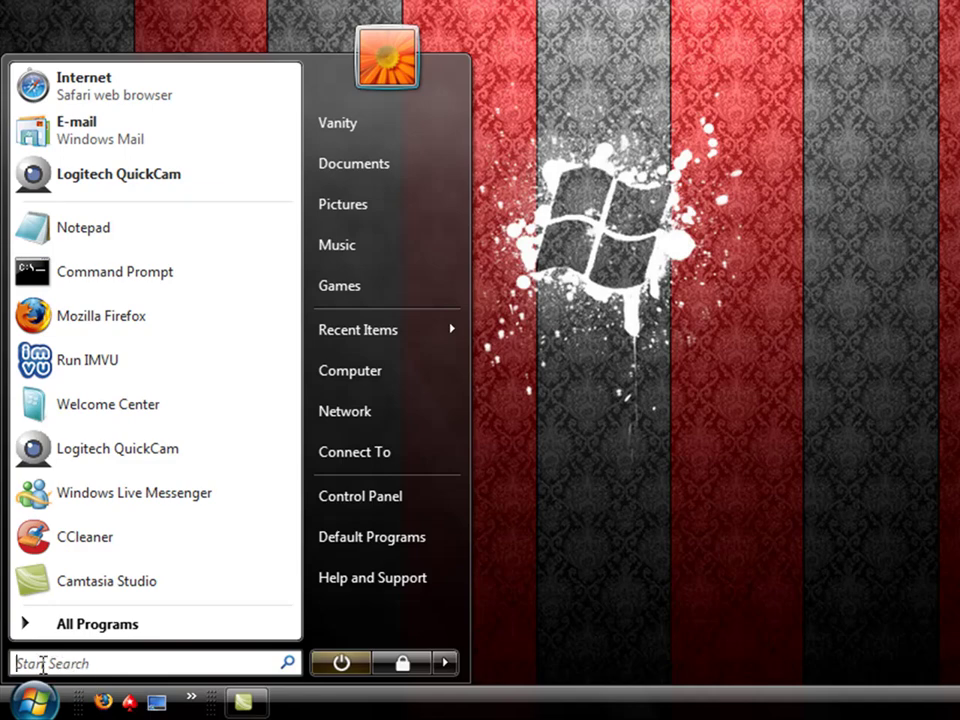
click(12, 663)
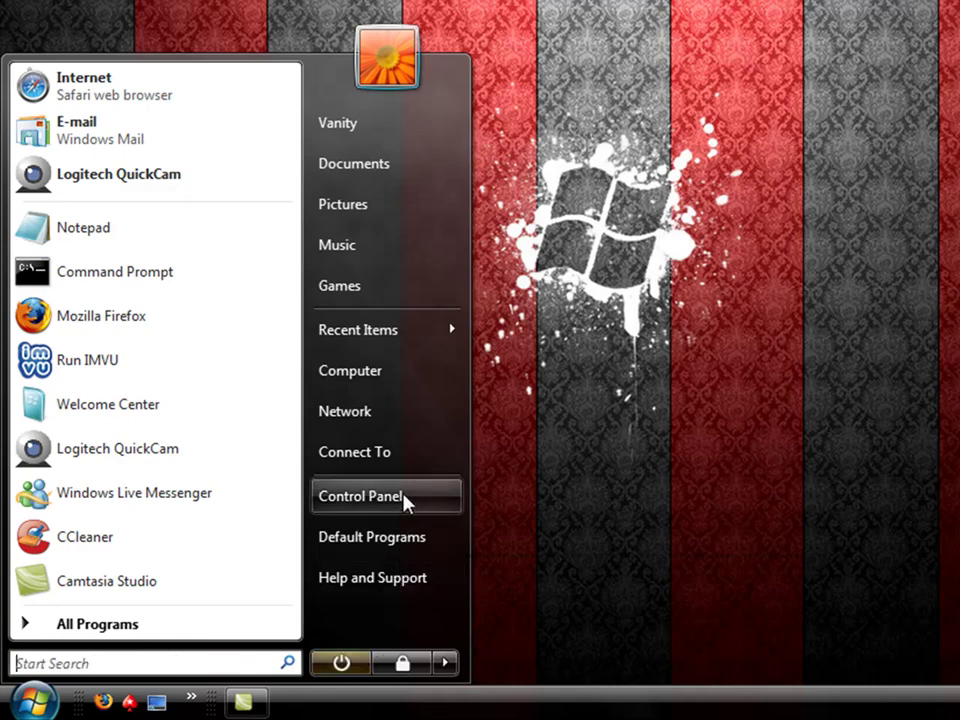
click(85, 663)
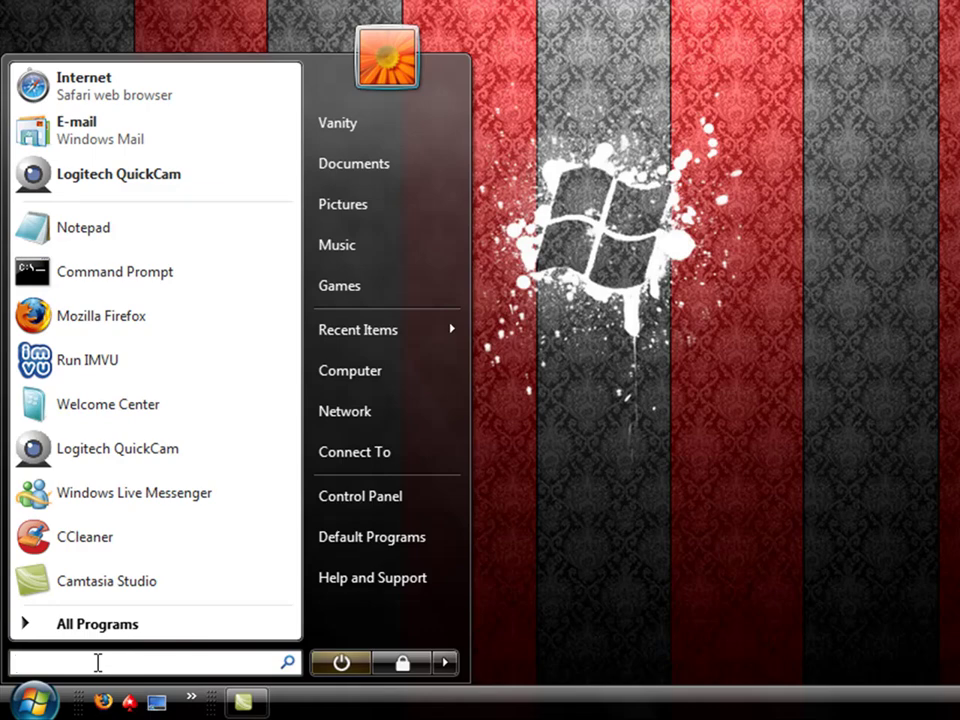
text(internet)
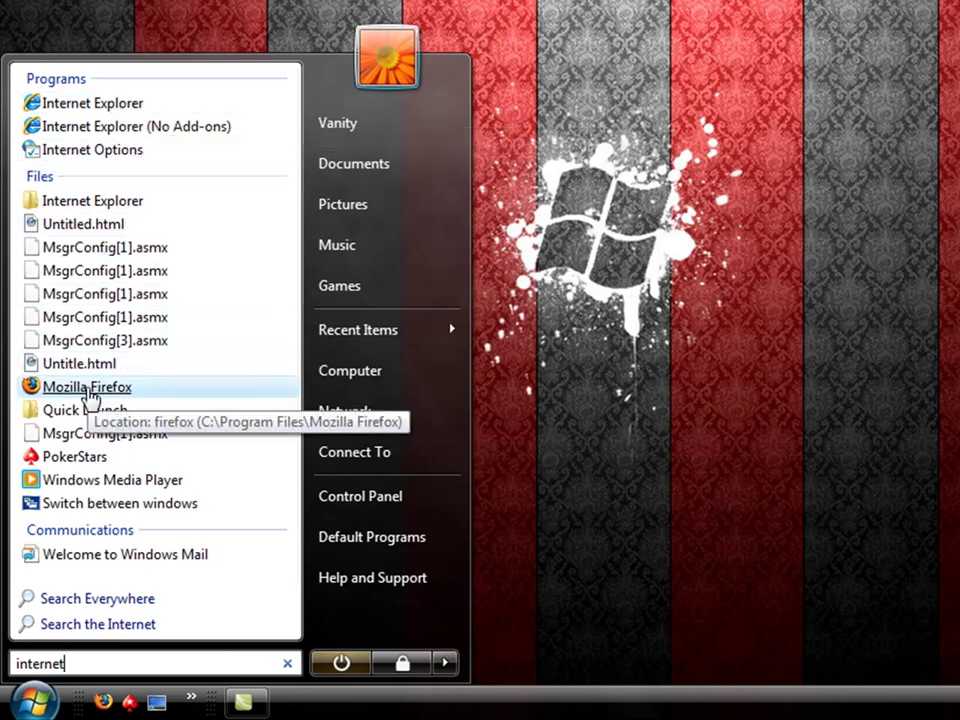
drag(79, 664, 2, 690)
key(BackSpace)
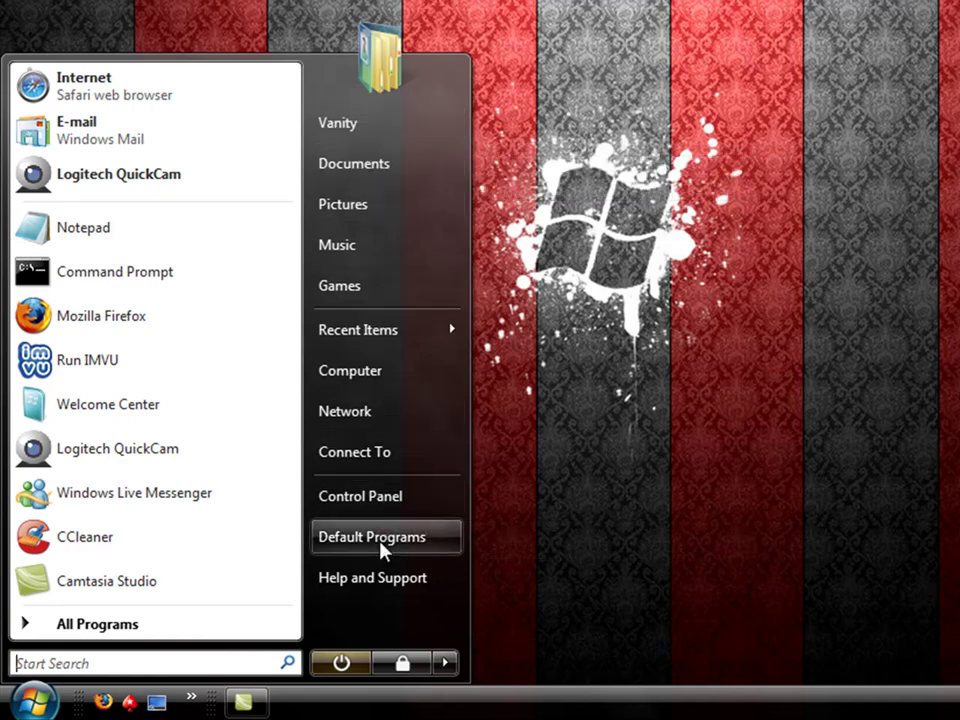
Open the Vanity user folder and peek into its Desktop folder.
click(349, 132)
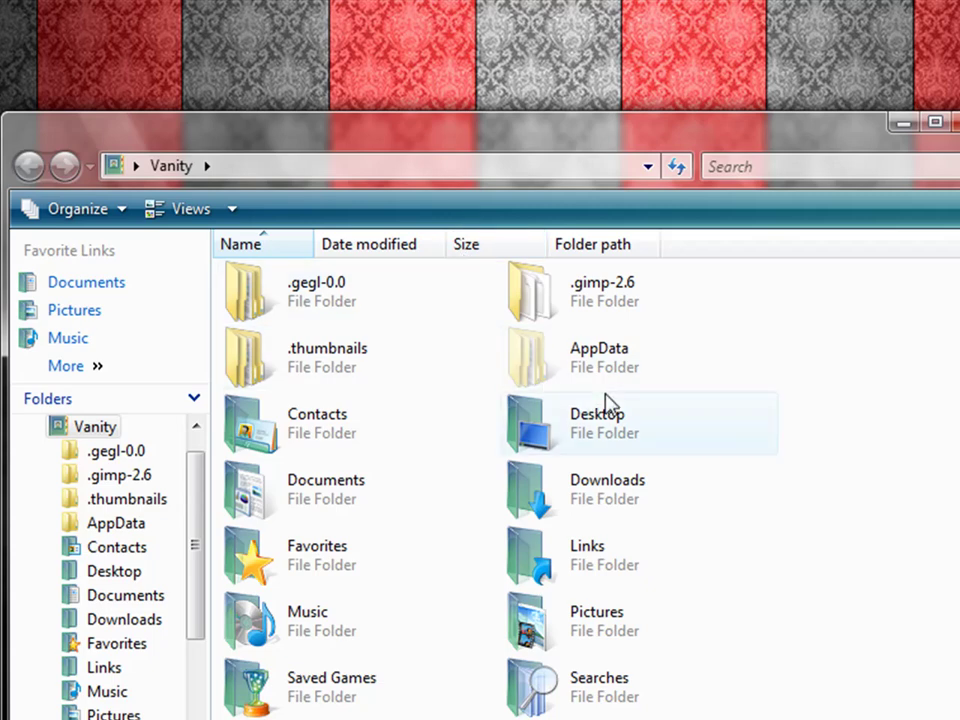
scroll(750, 388, down, 2)
scroll(746, 386, up, 2)
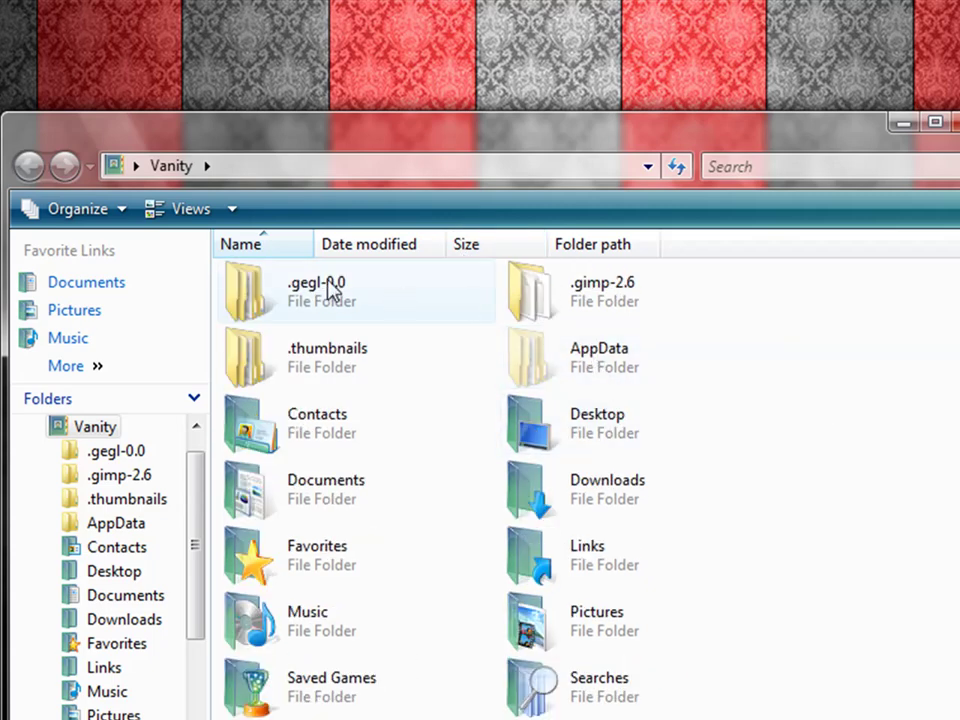
scroll(724, 369, down, 2)
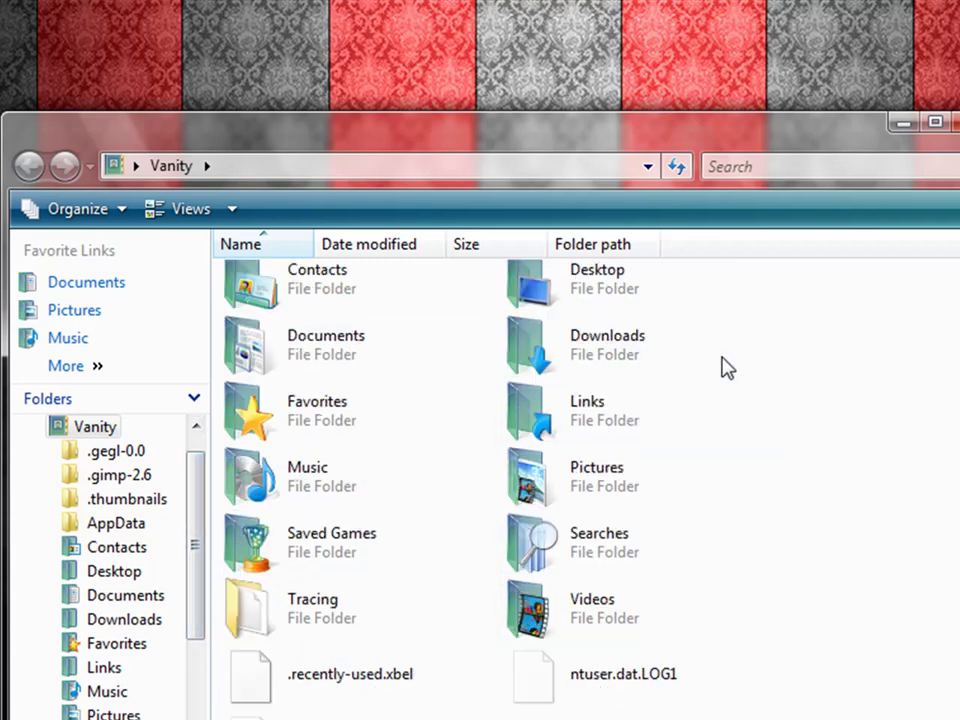
mouse_move(262, 282)
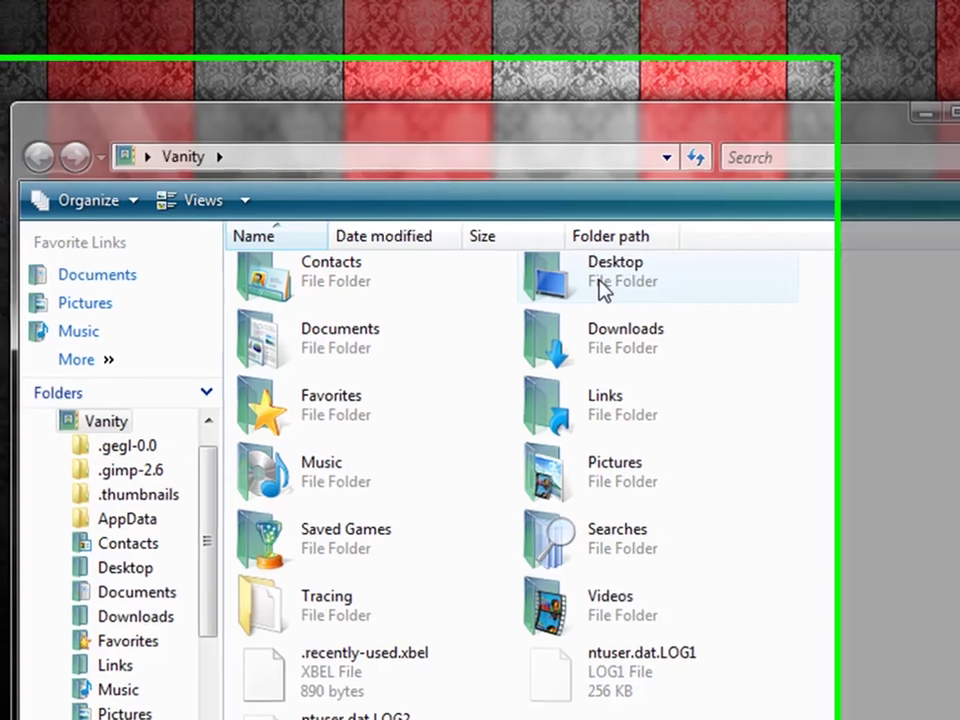
double_click(582, 294)
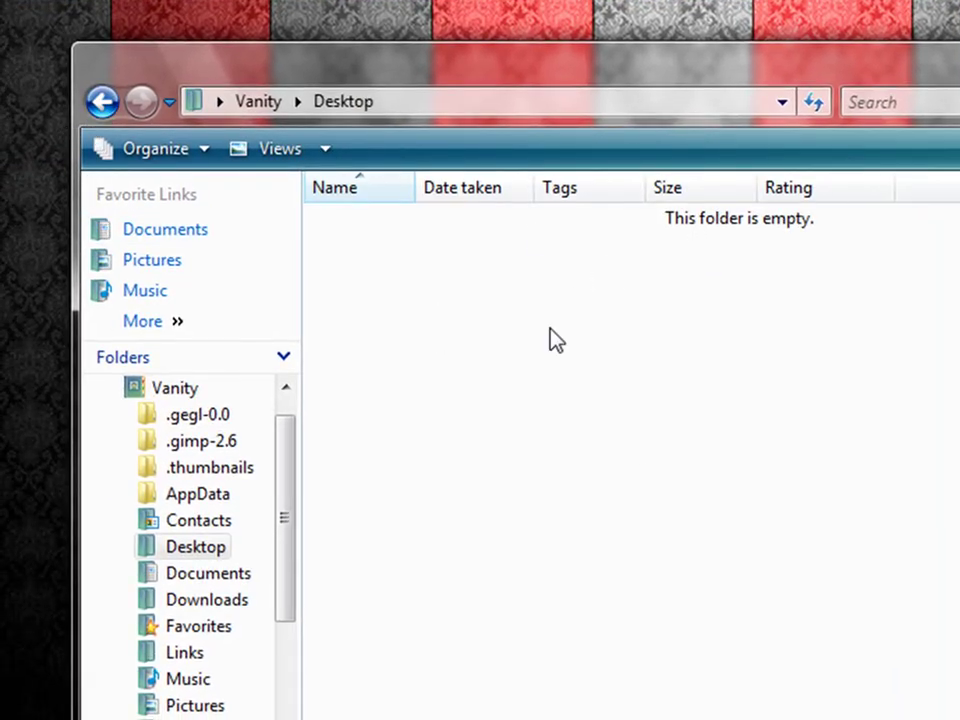
click(104, 103)
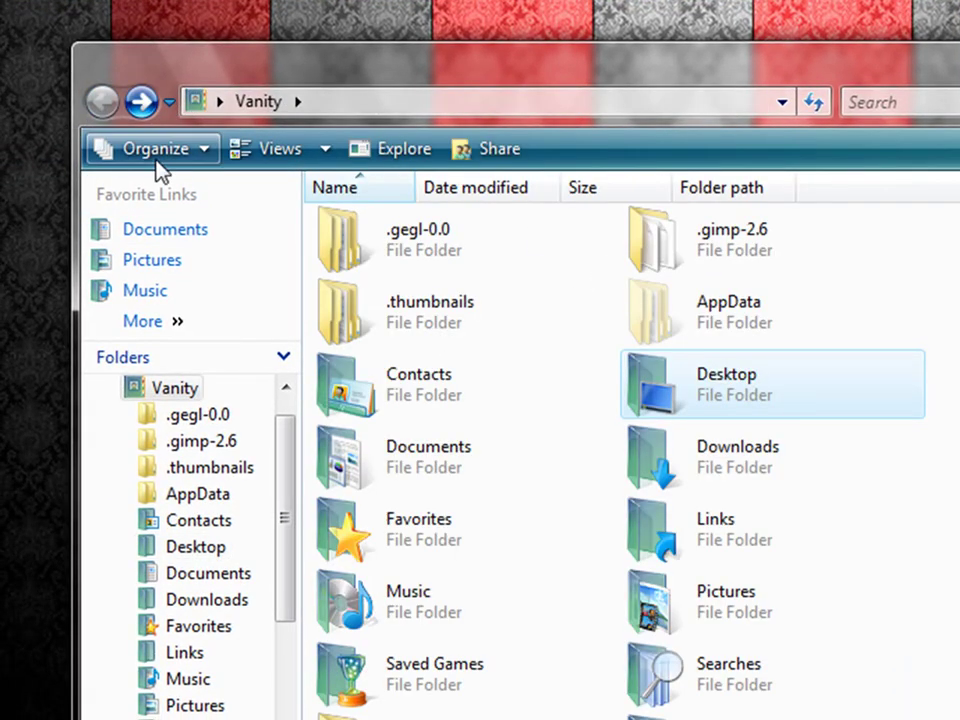
Glance at the Documents folder, then open Downloads from the Vanity folder.
mouse_move(383, 466)
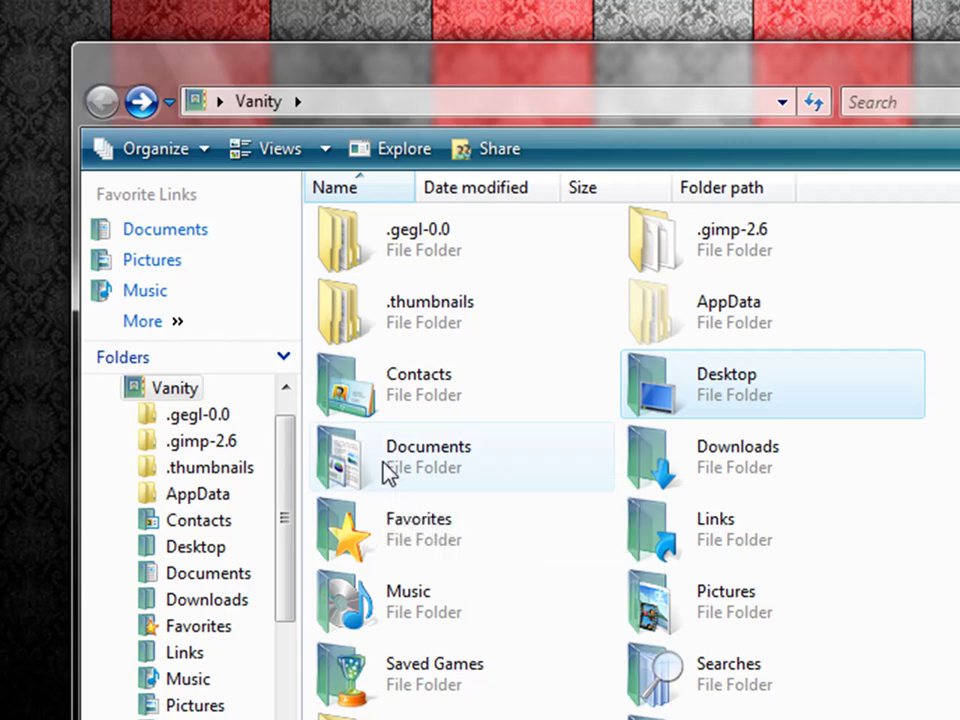
double_click(386, 472)
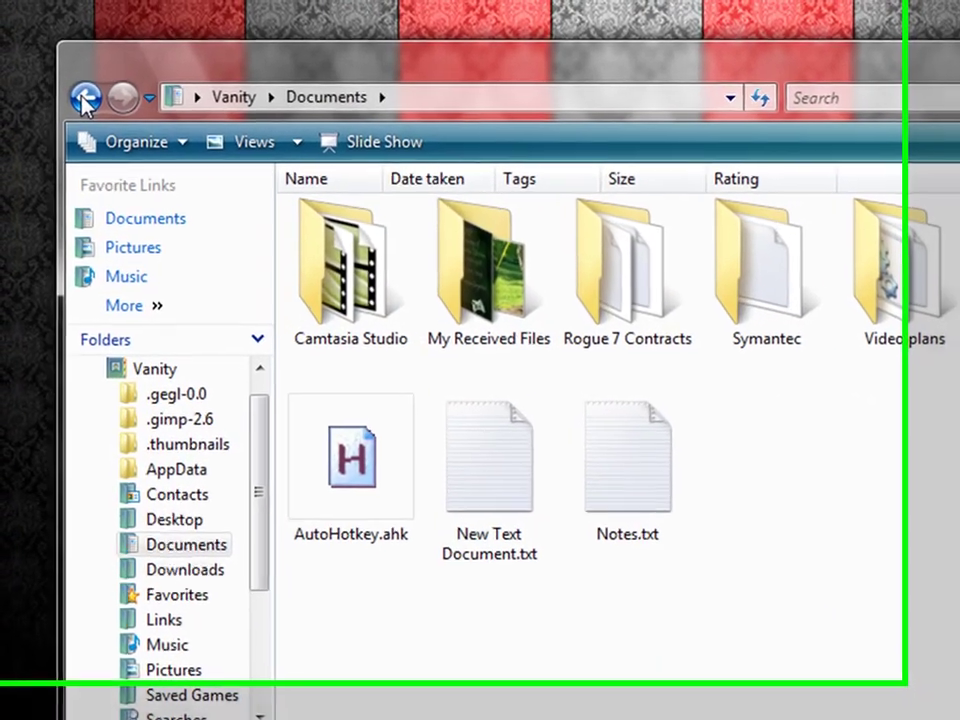
click(84, 99)
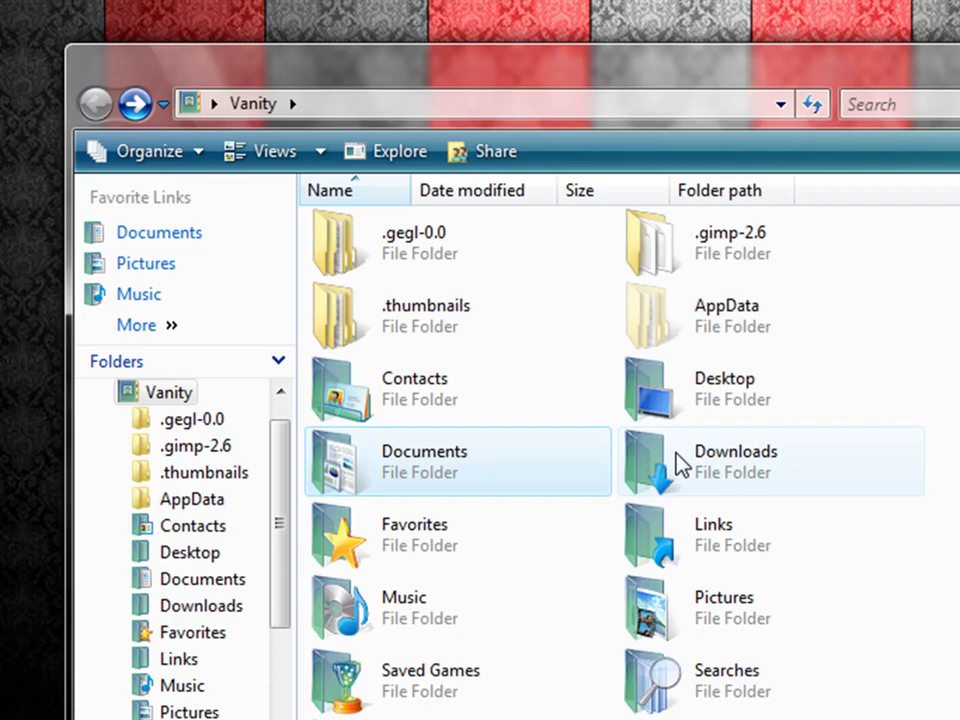
double_click(678, 461)
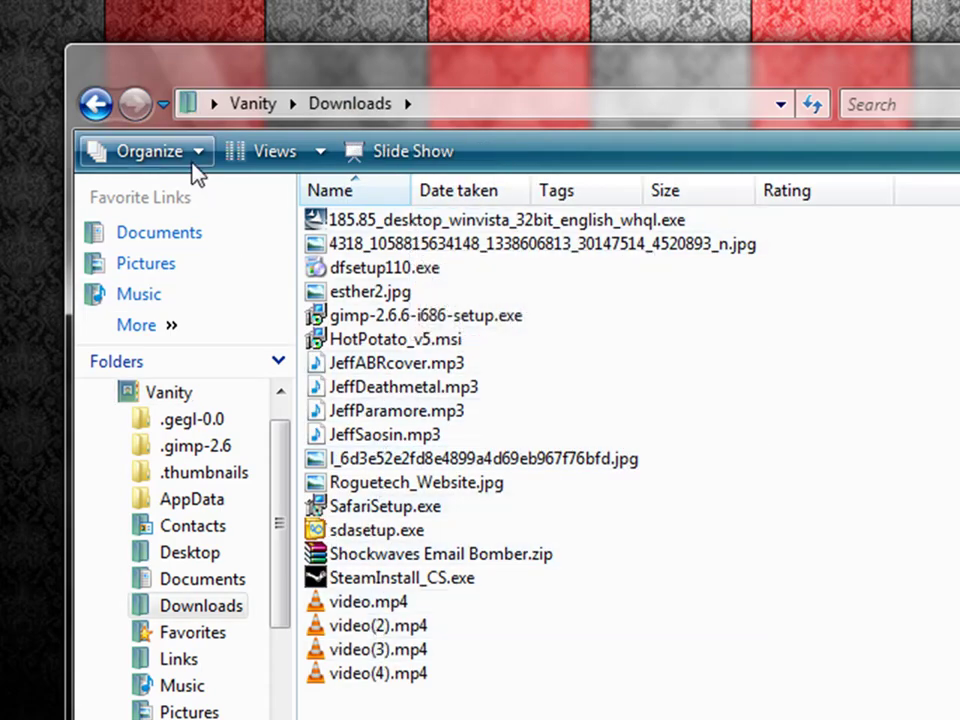
Peek into the Favorites and Music folders, returning to the user folder after each.
click(97, 104)
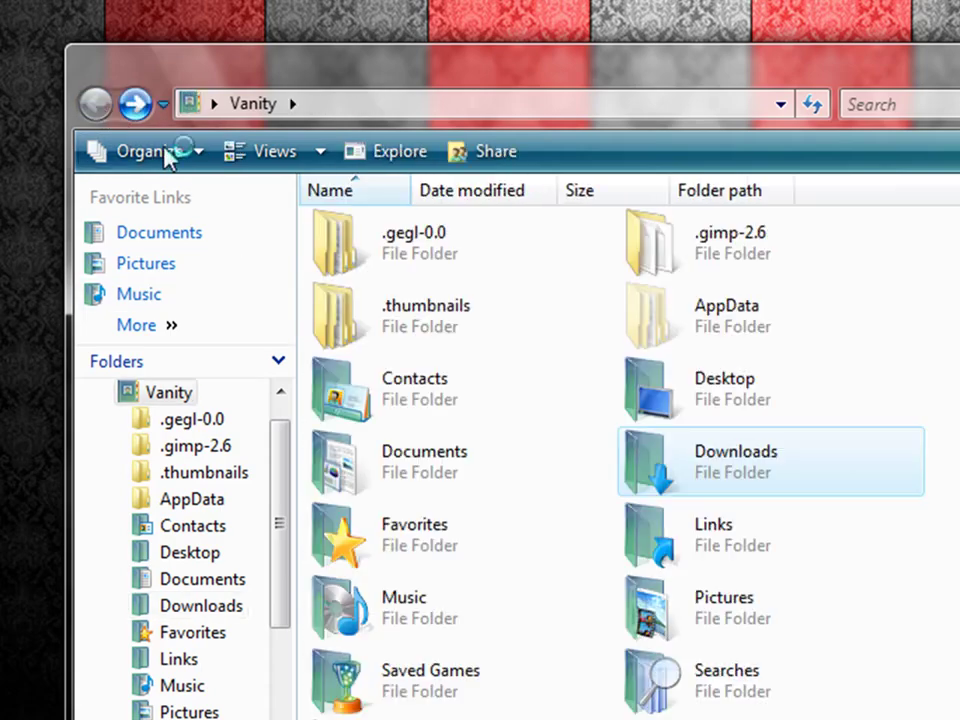
double_click(437, 547)
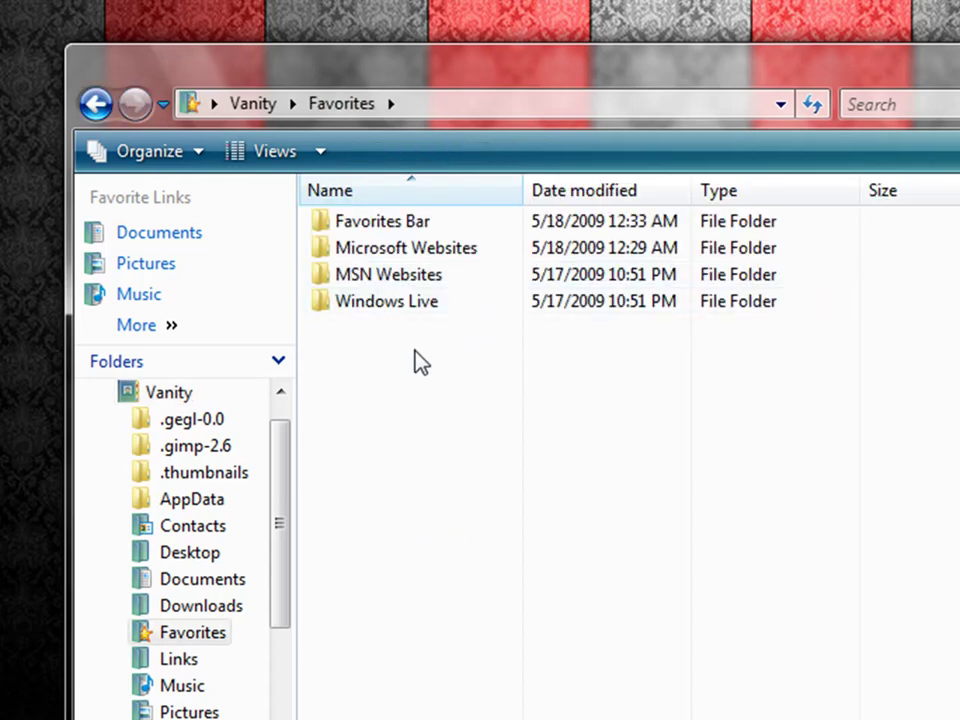
click(97, 104)
mouse_move(509, 552)
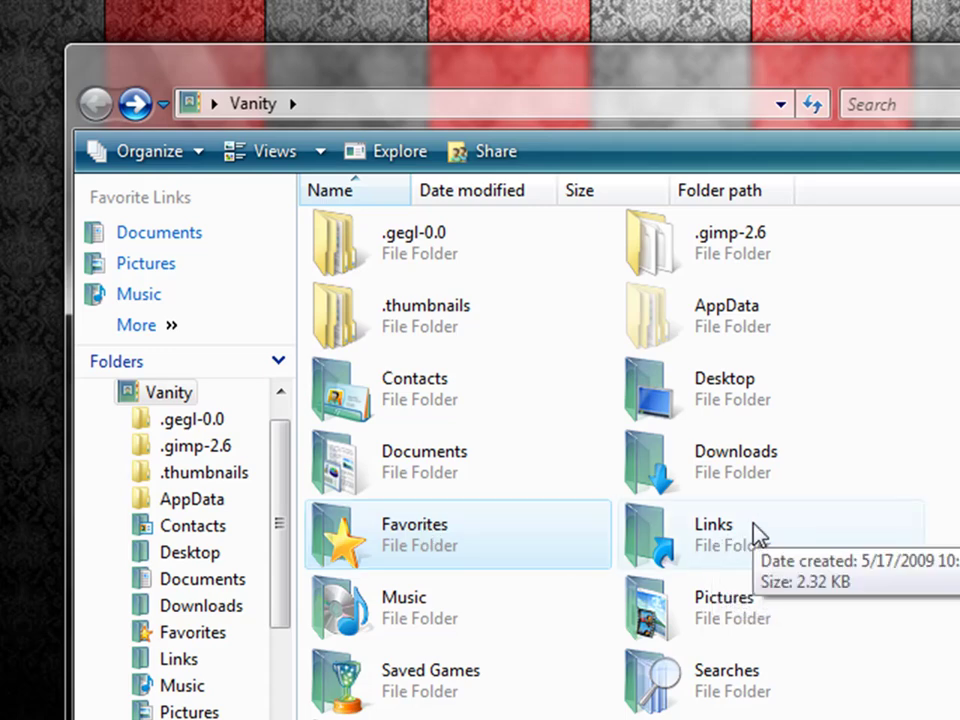
mouse_move(657, 553)
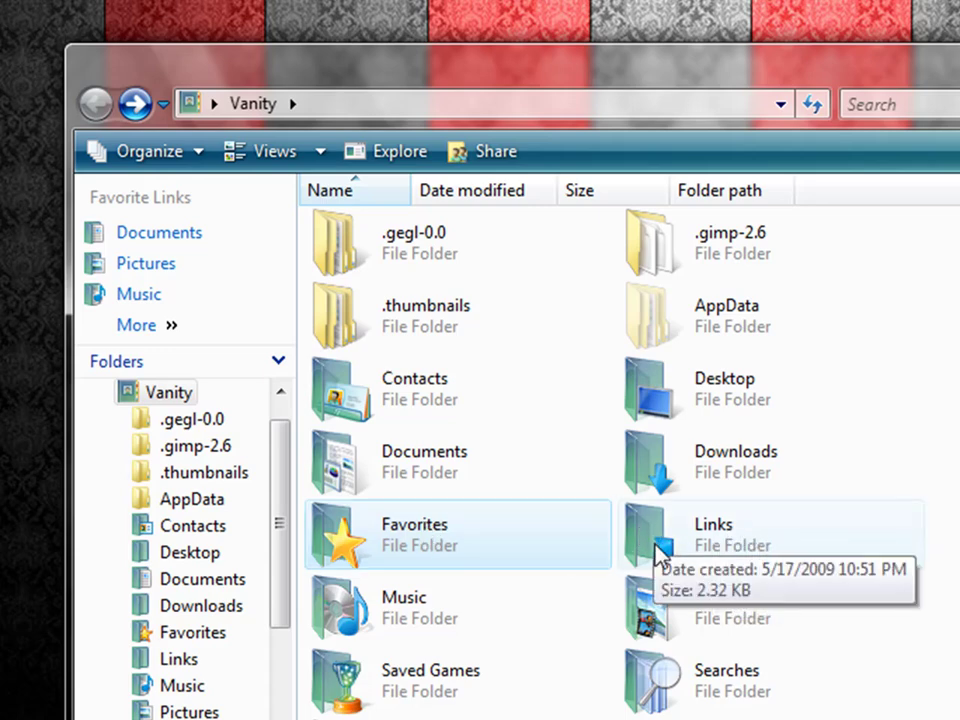
double_click(397, 622)
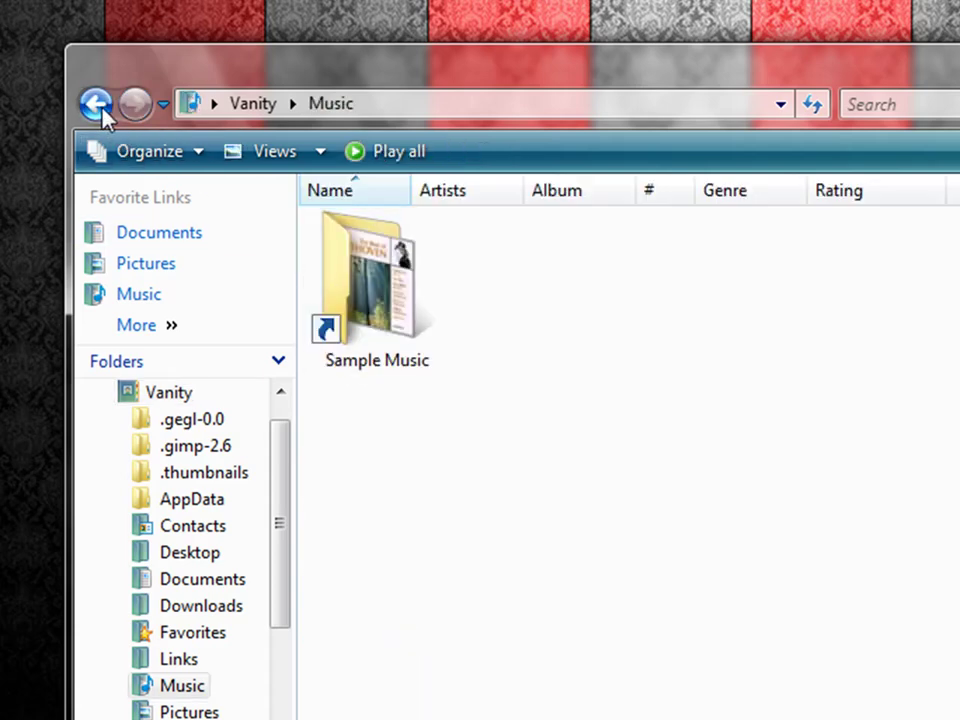
click(98, 108)
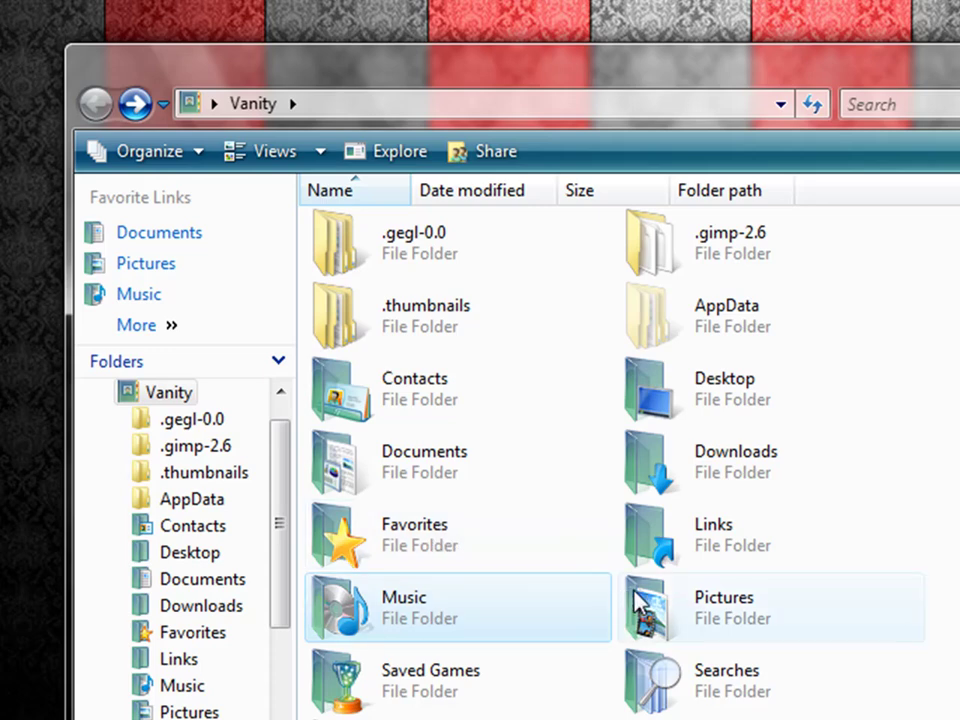
Check Pictures, Saved Games and Videos in turn, going back to the user folder each time.
double_click(729, 624)
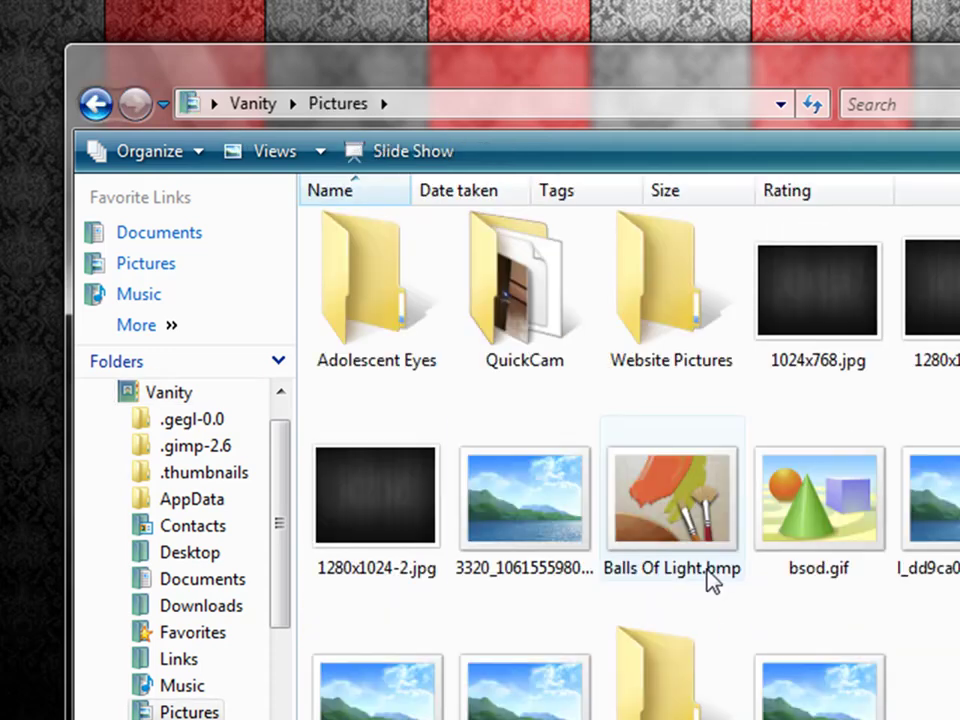
click(95, 106)
scroll(489, 600, down, 1)
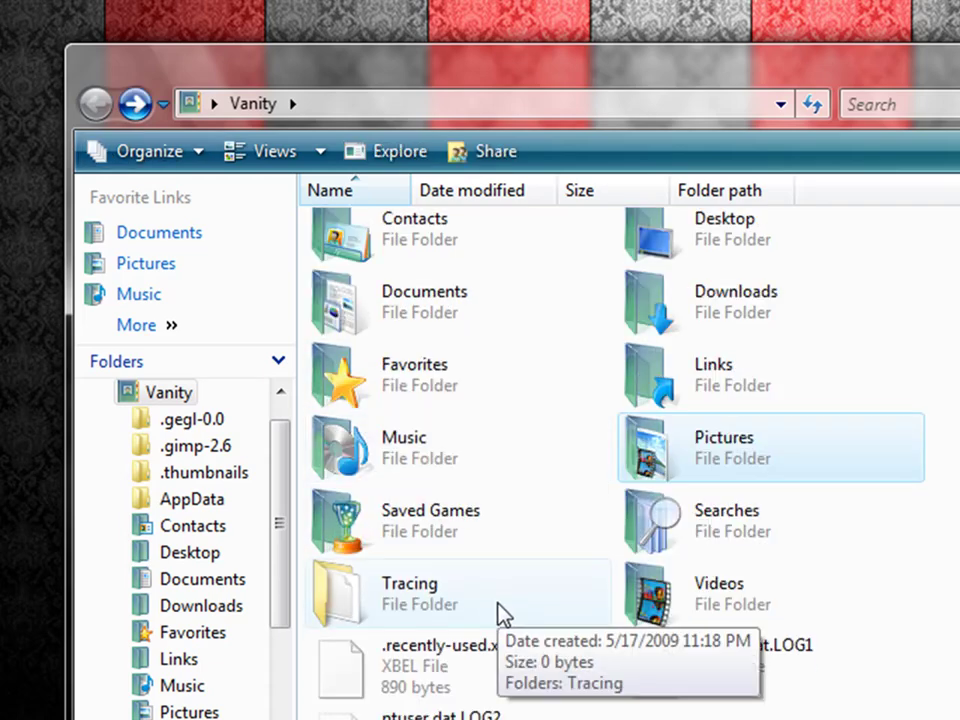
double_click(430, 535)
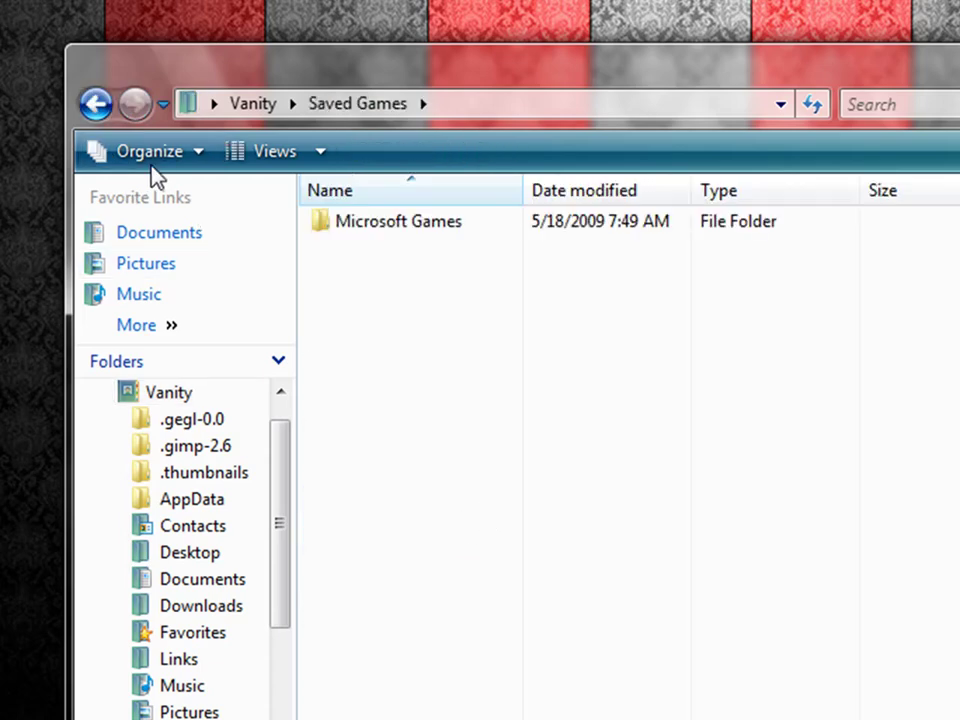
click(95, 104)
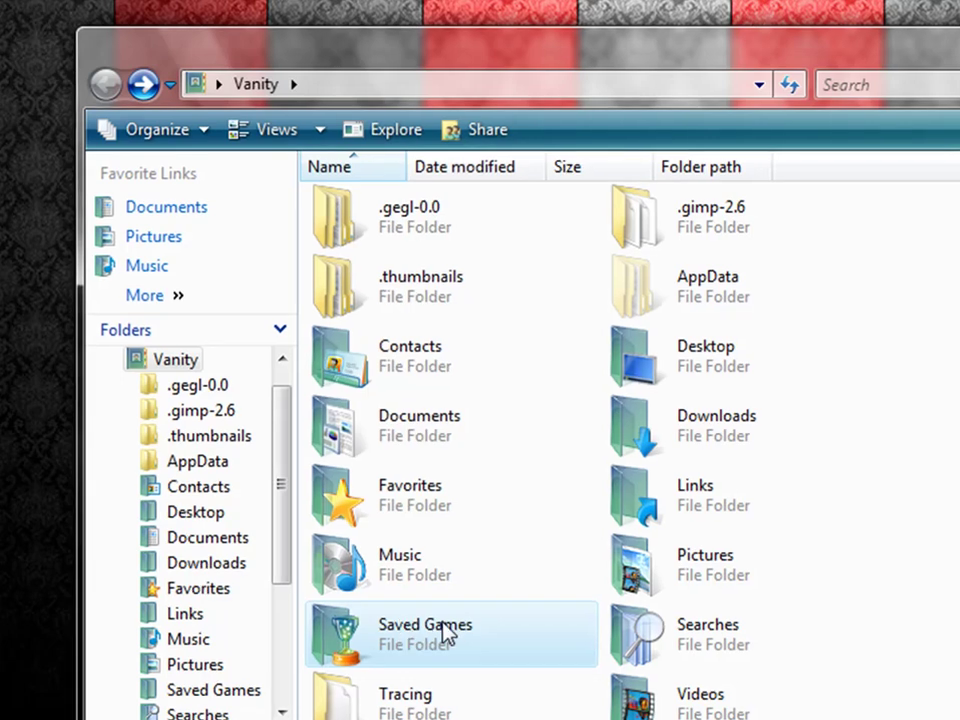
scroll(423, 610, down, 3)
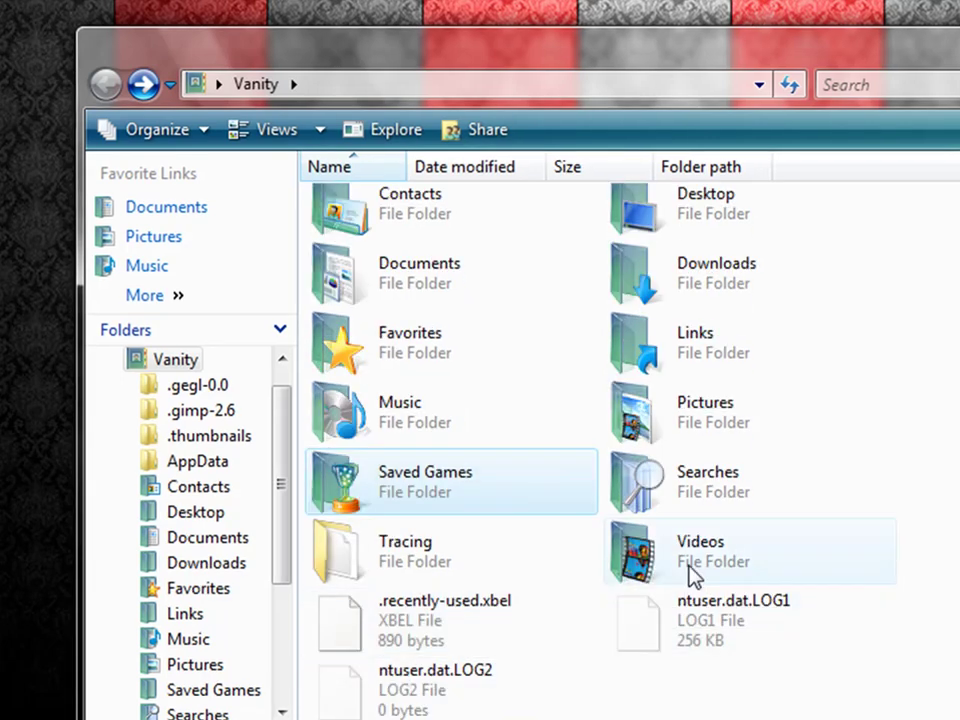
double_click(693, 566)
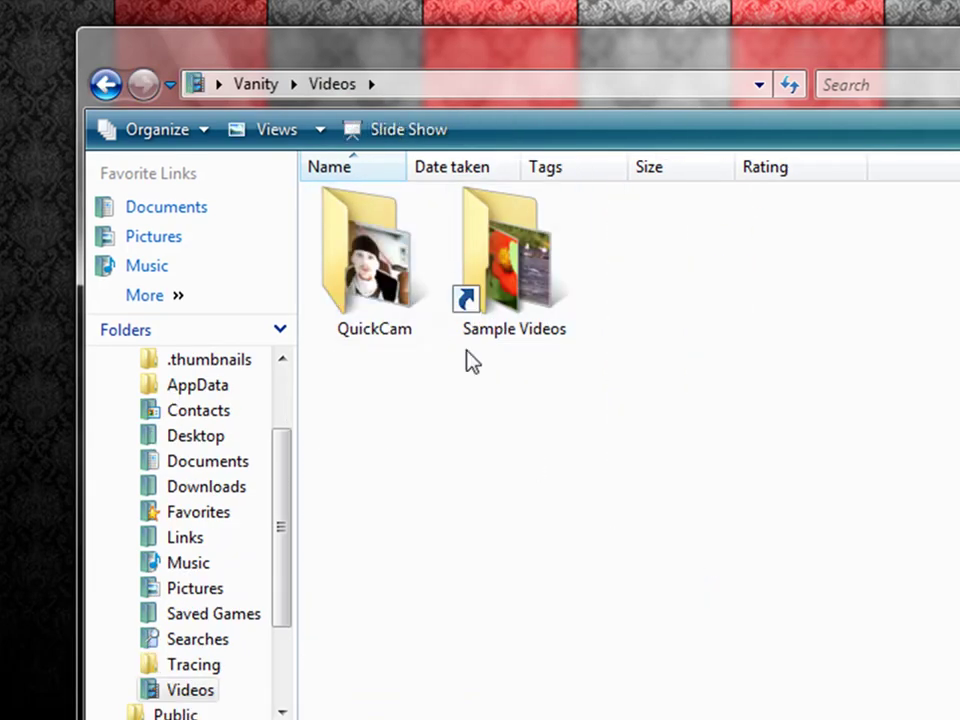
click(107, 86)
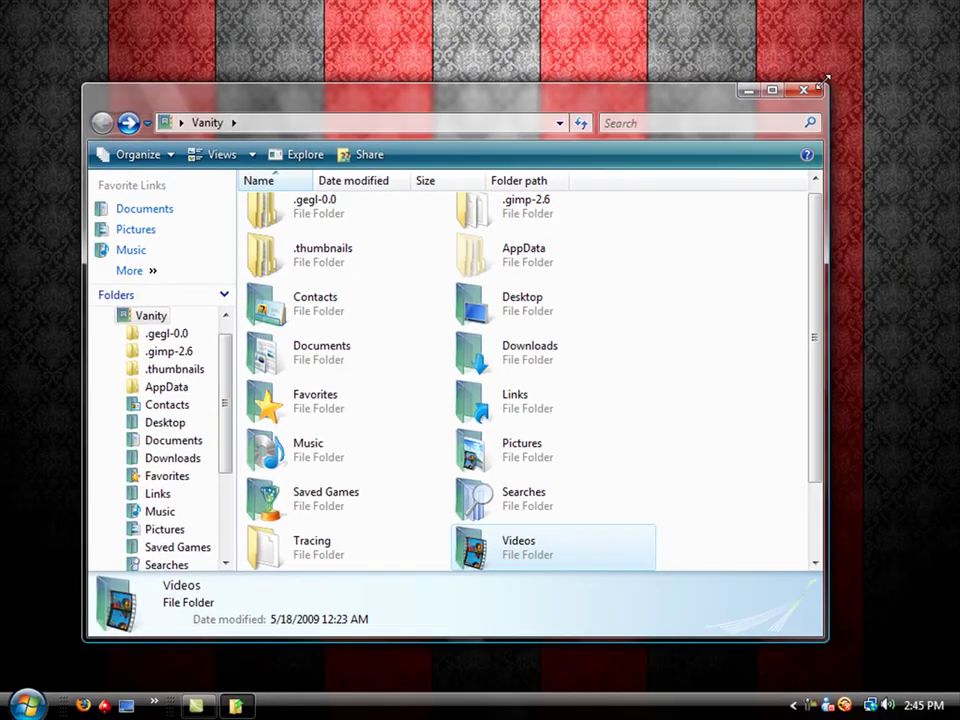
Close the user folder and open Documents, Pictures, Music and Games from the Start menu.
click(803, 90)
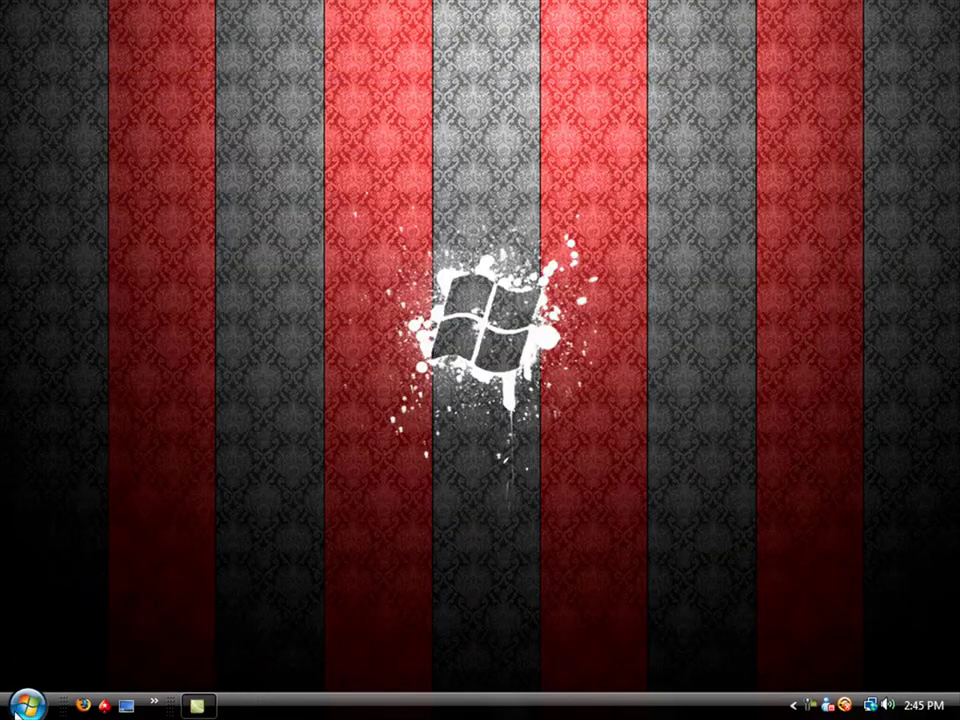
click(38, 706)
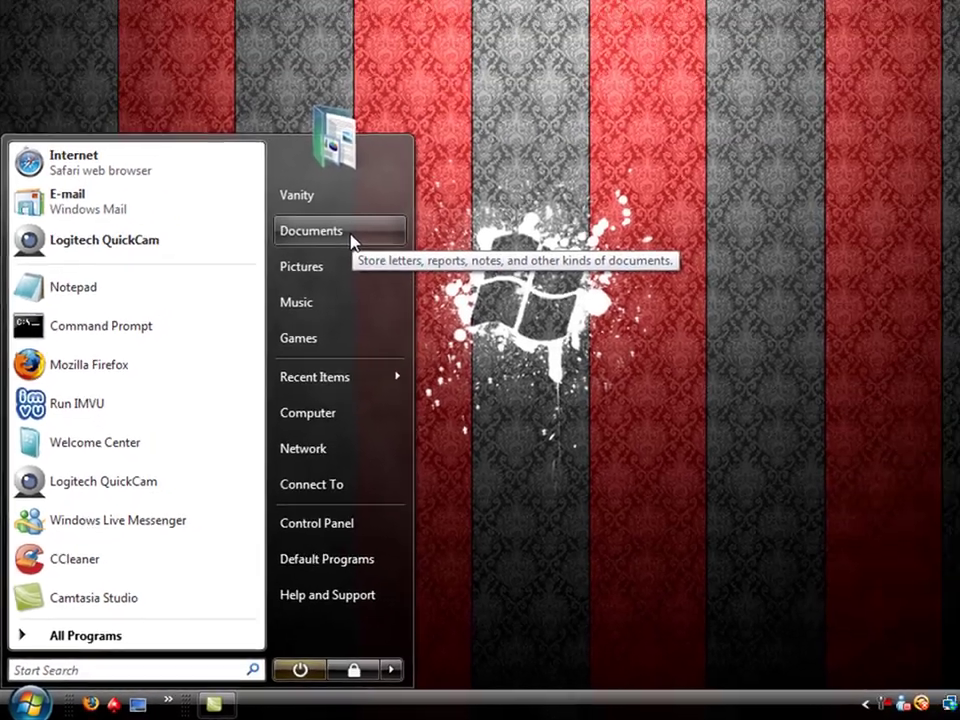
click(348, 234)
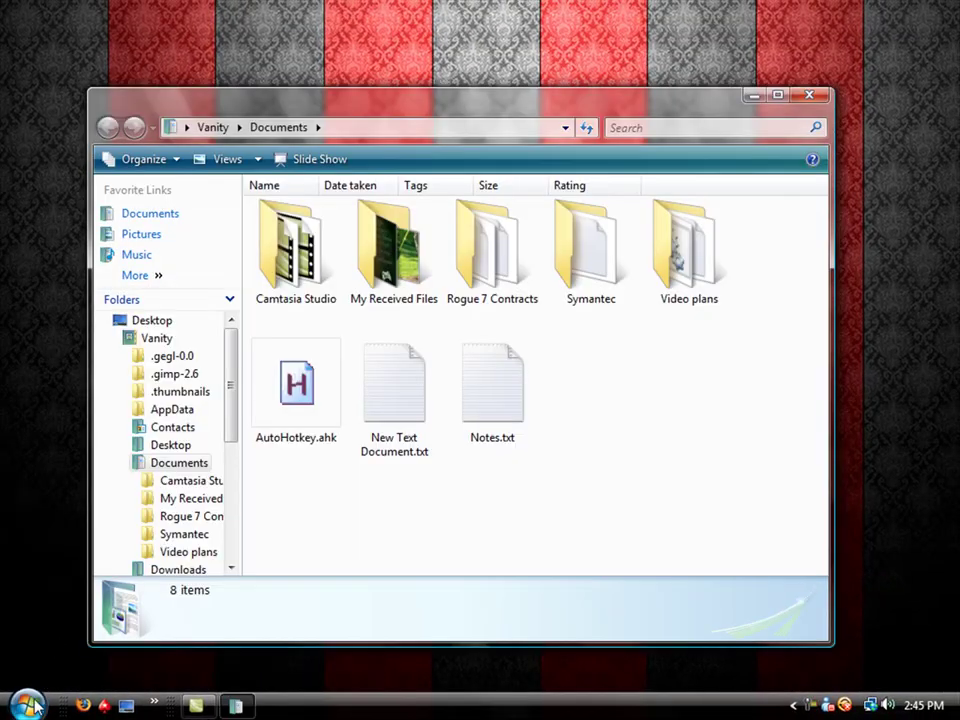
click(28, 705)
click(275, 306)
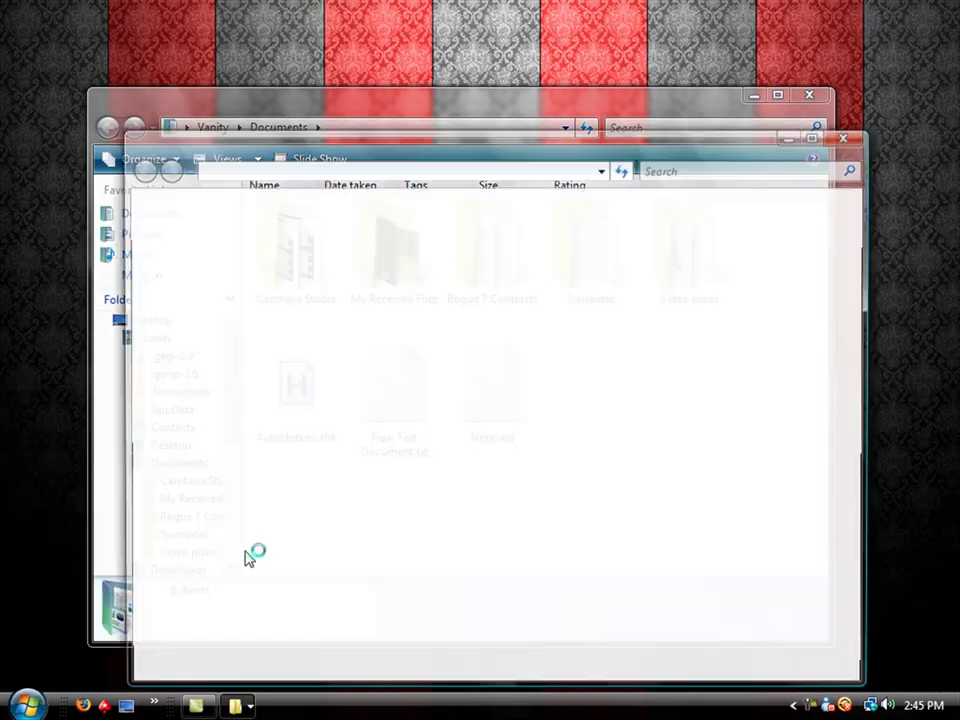
click(24, 706)
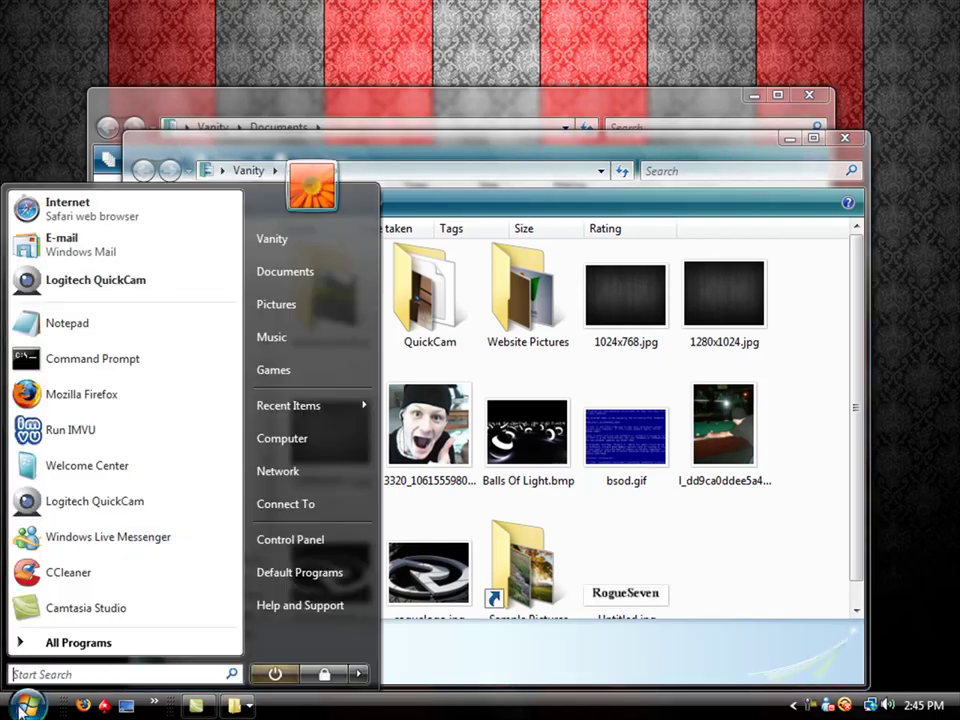
click(289, 335)
key(super)
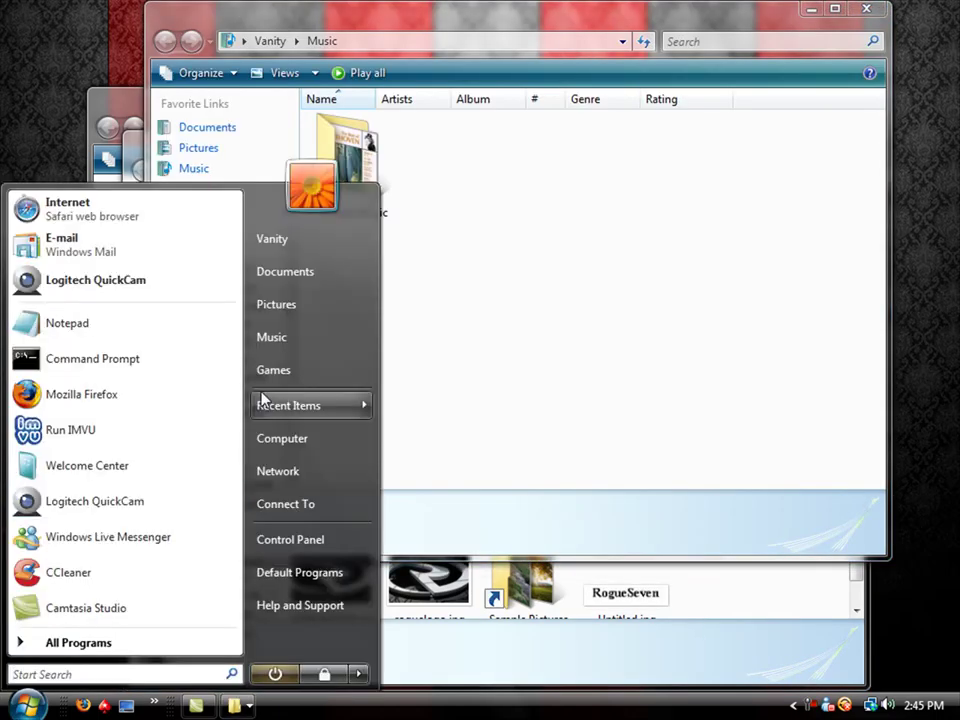
click(266, 376)
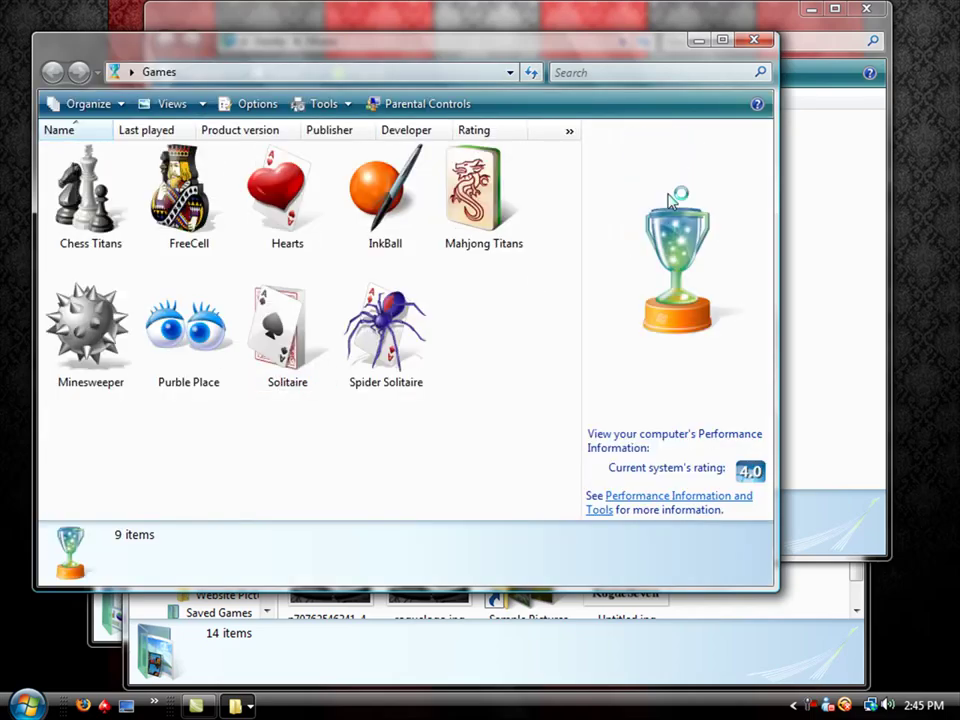
Close the Games, Music, Pictures and Documents windows.
click(755, 41)
click(872, 19)
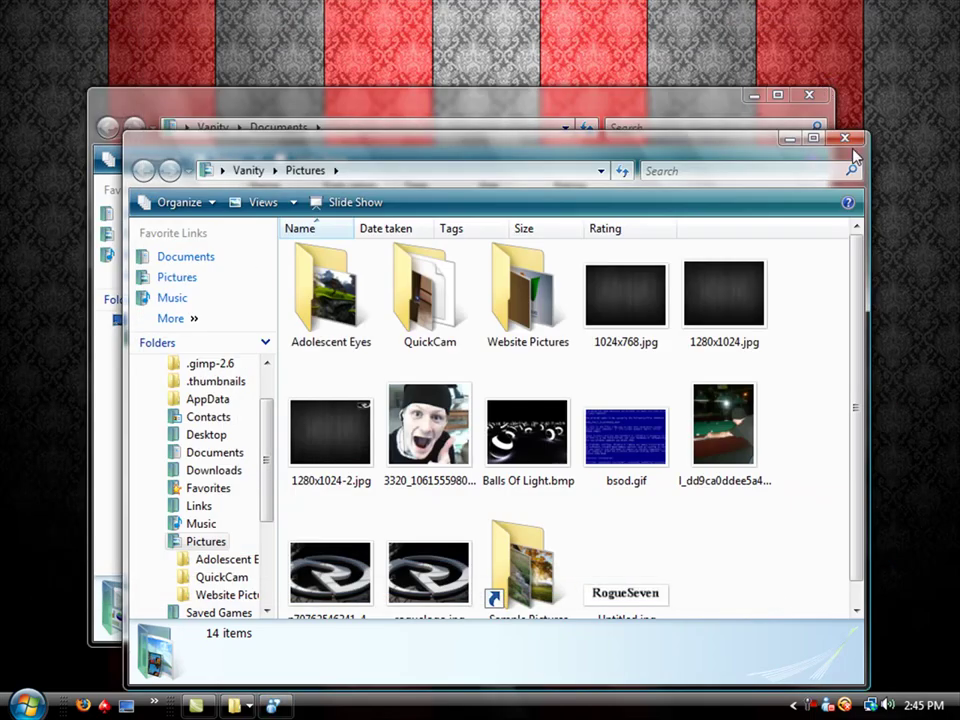
click(844, 137)
click(810, 95)
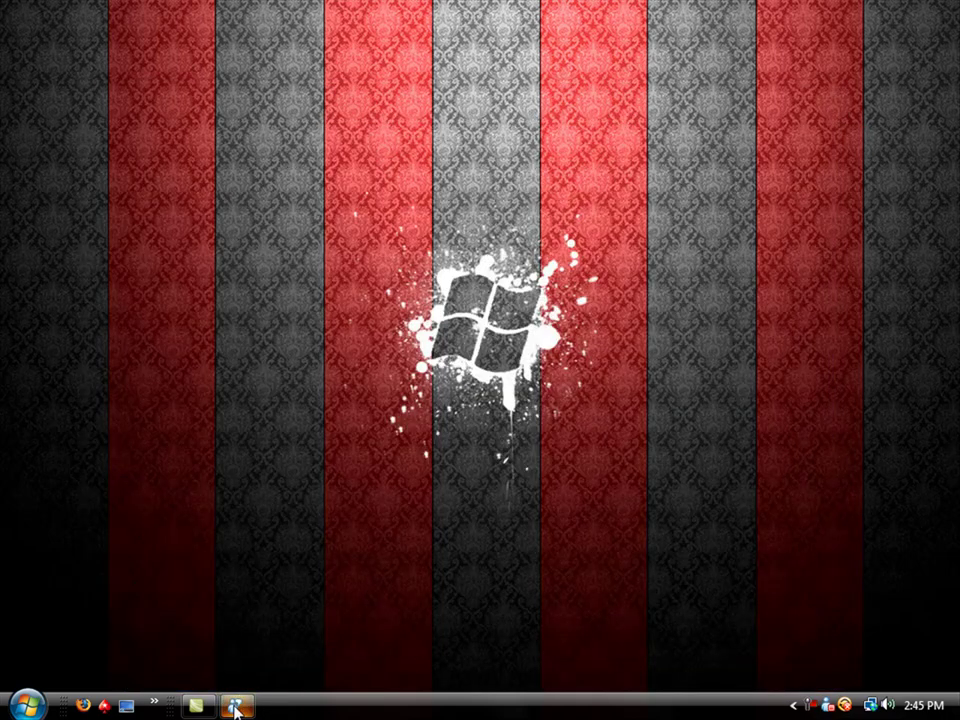
Open Computer to view drives C:, D: and four removable disks, then close it.
click(46, 704)
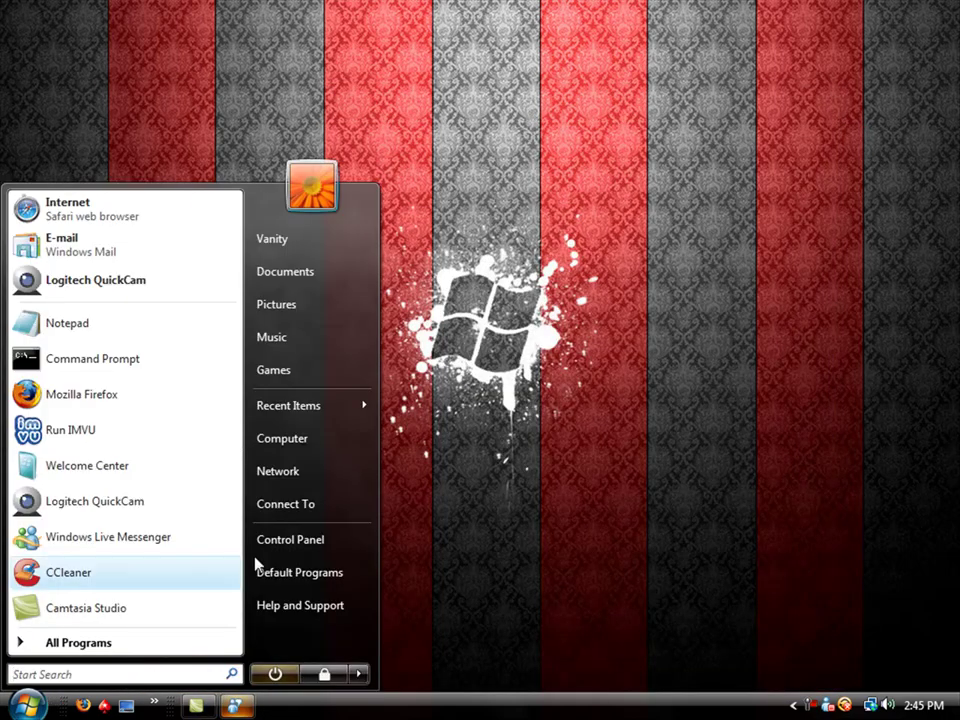
mouse_move(323, 410)
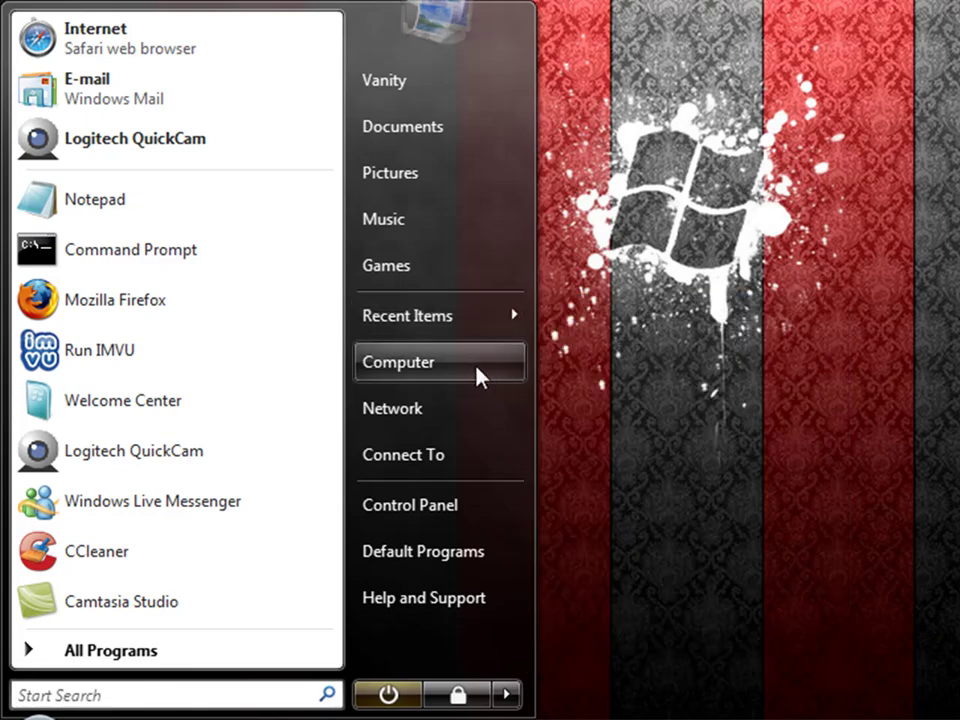
click(412, 364)
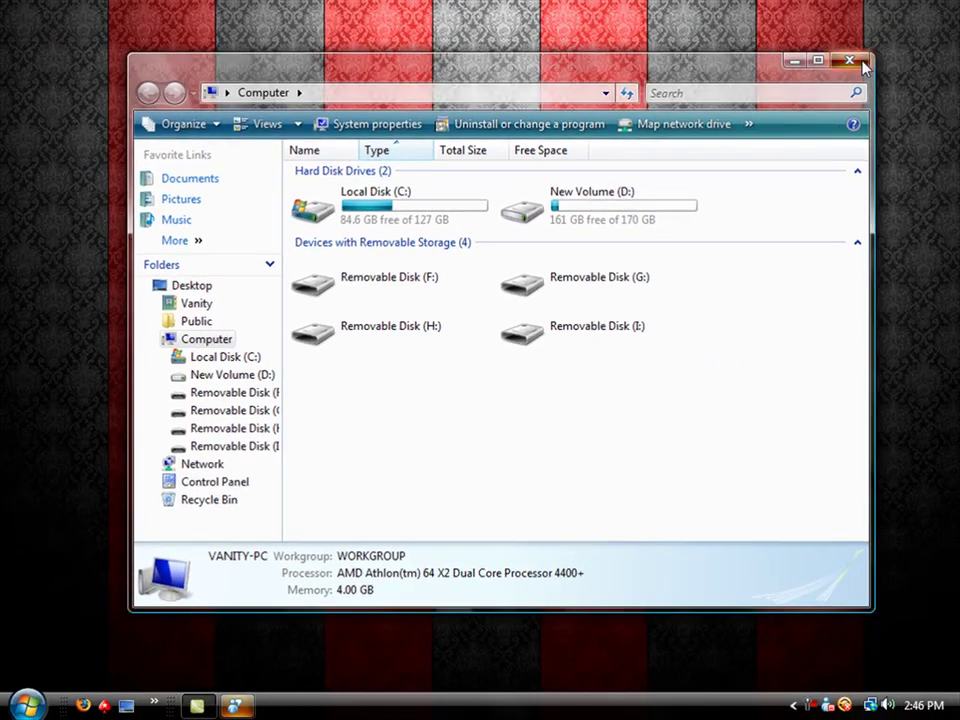
click(857, 60)
Open and close the Network window, then check the tray shows NETGEAR with Local and Internet access.
click(27, 705)
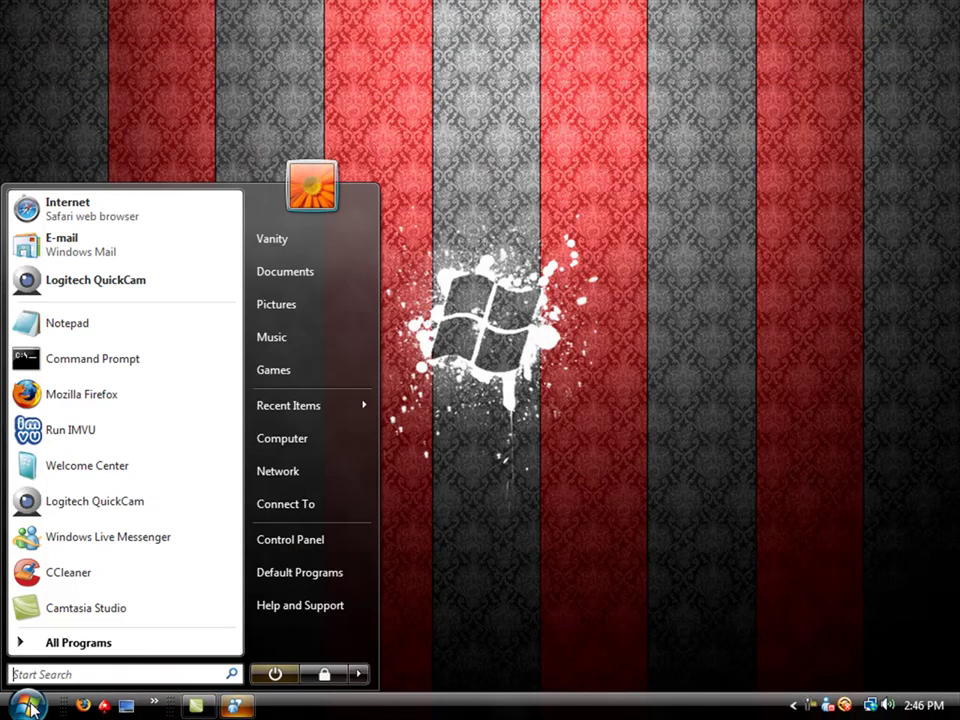
click(298, 474)
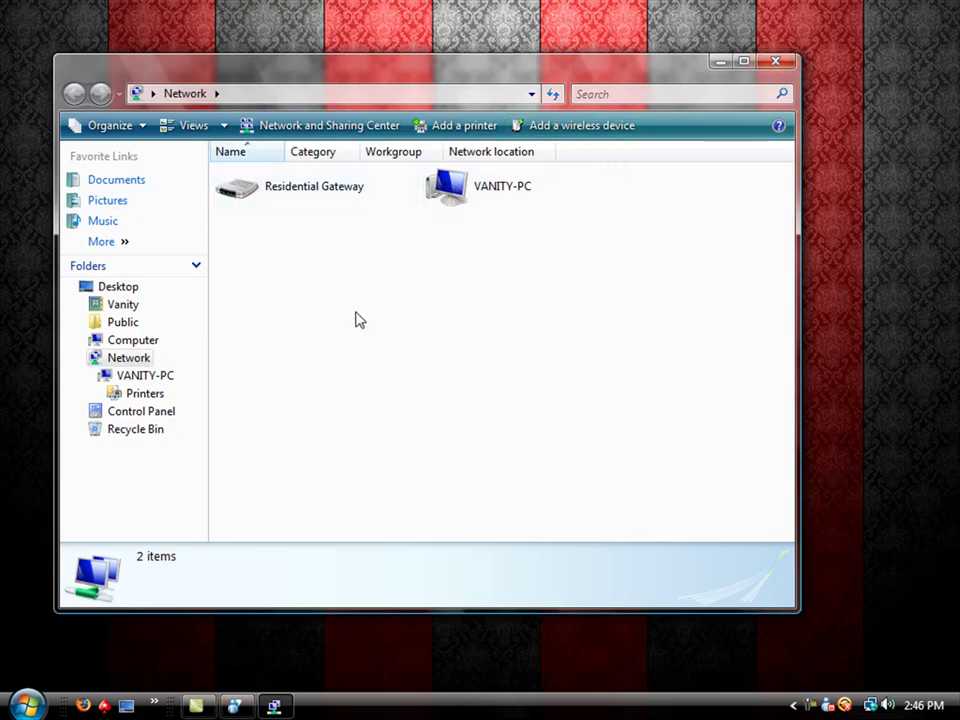
click(777, 61)
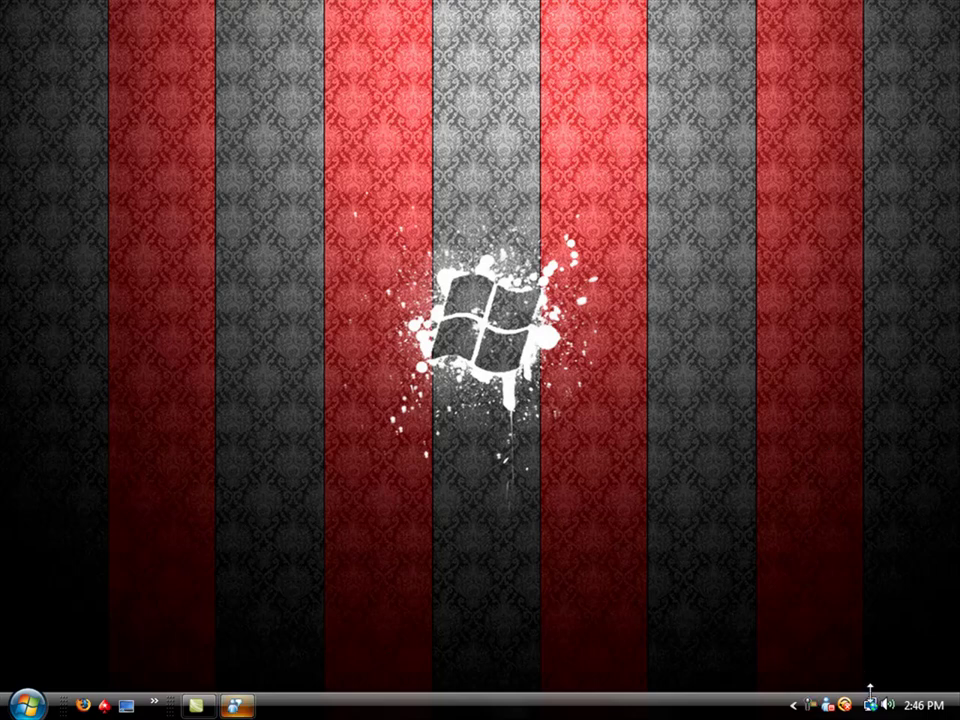
mouse_move(872, 708)
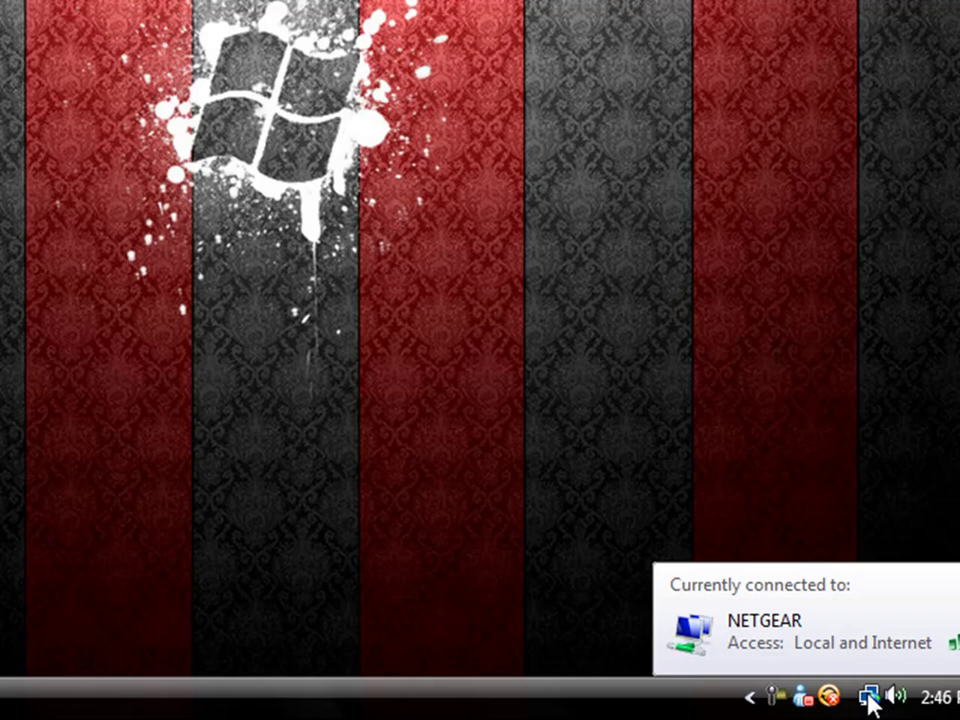
Open the Network and Sharing Center from the tray icon, review NETGEAR settings, close it, and reopen Start.
right_click(869, 698)
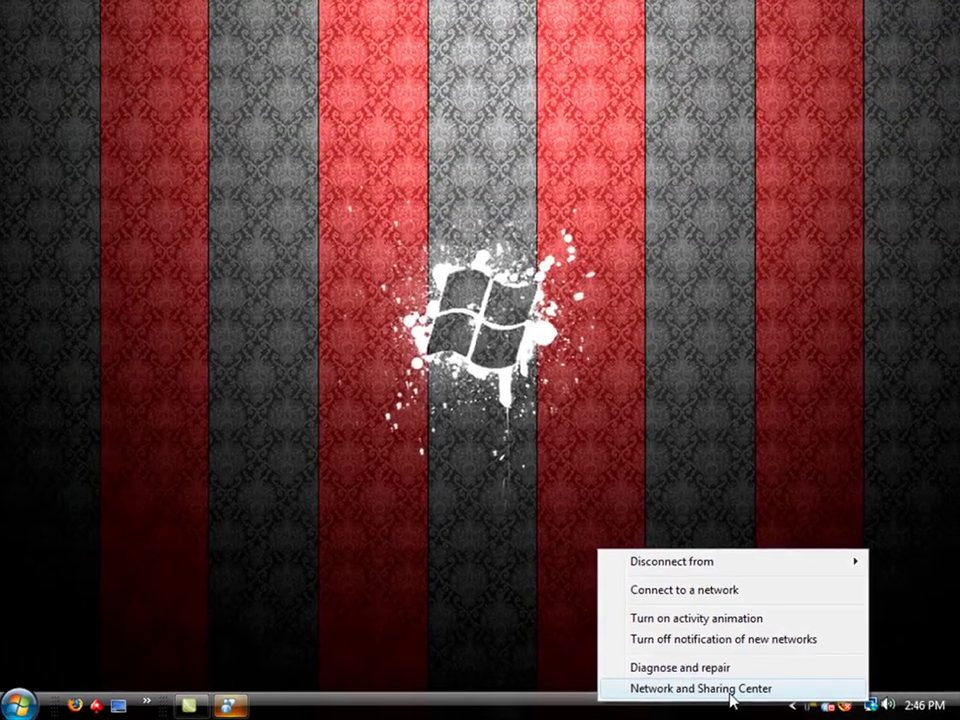
click(553, 684)
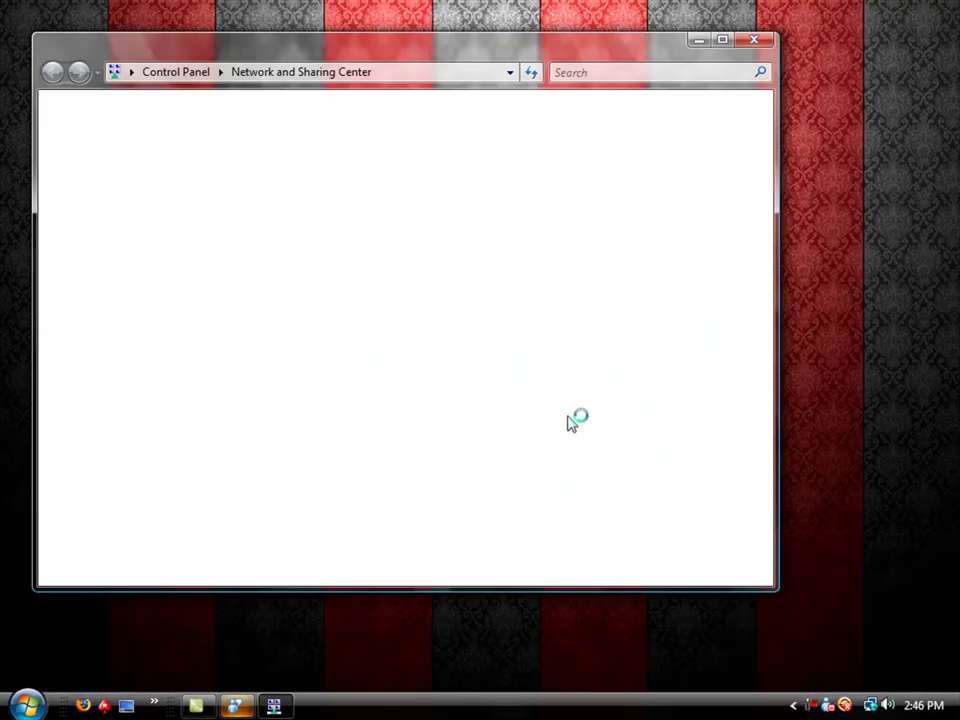
drag(343, 51, 405, 69)
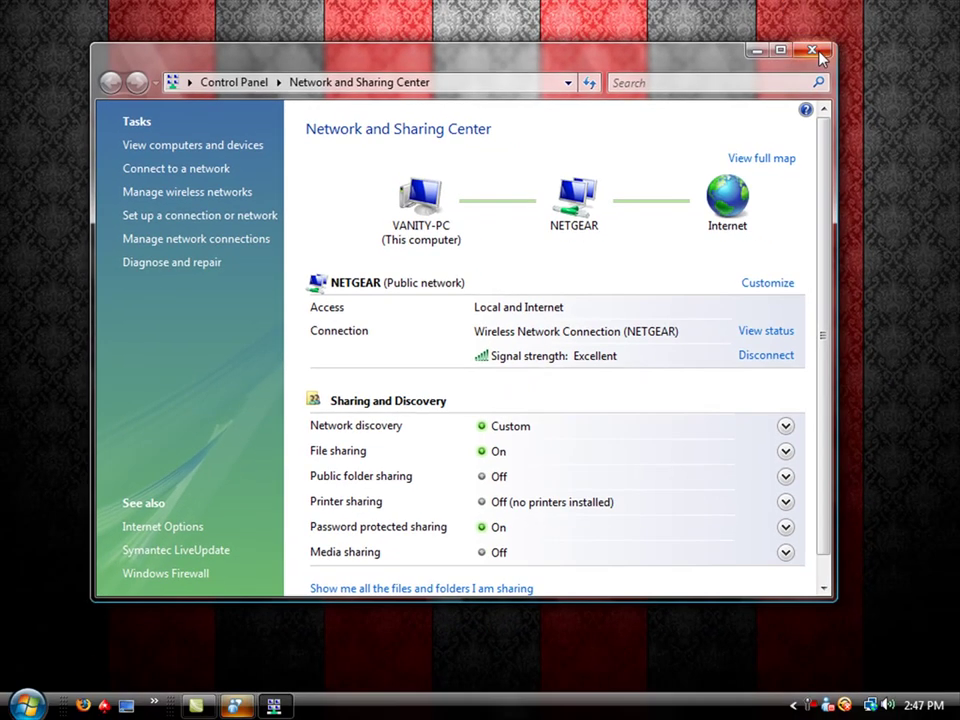
click(814, 52)
click(48, 704)
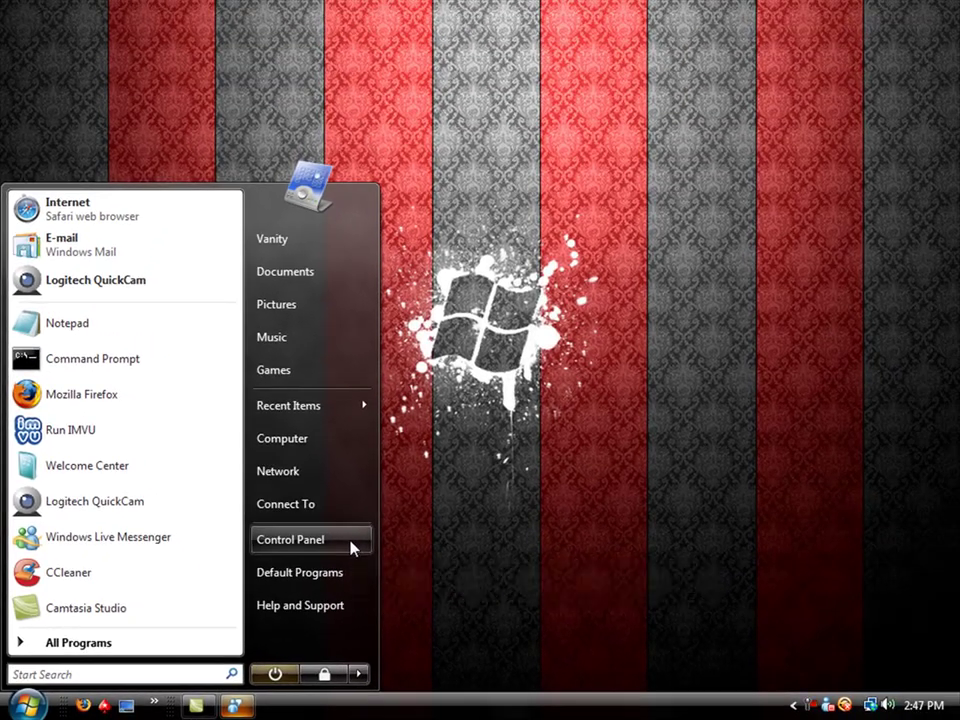
Open Control Panel, toggle between Control Panel Home and Classic View, scroll the items, then close it.
click(300, 539)
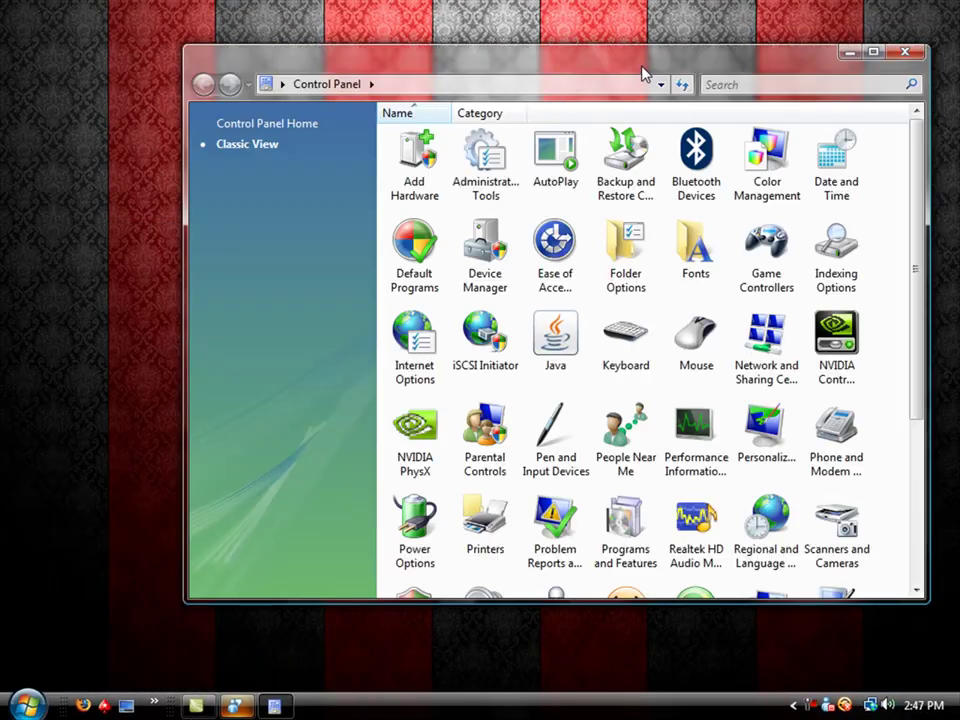
drag(641, 65, 512, 64)
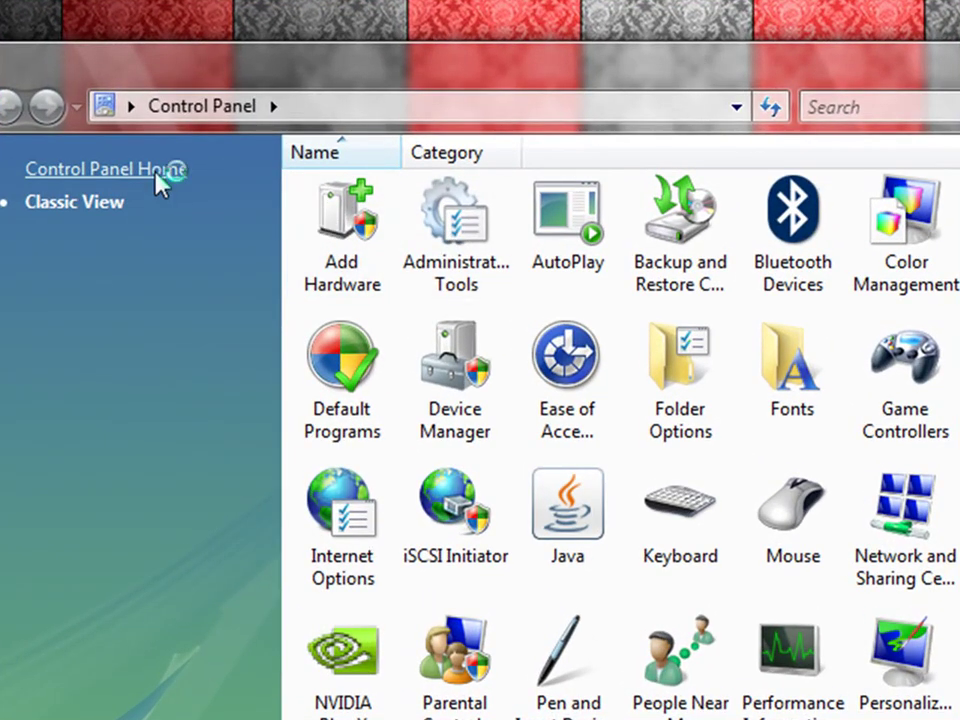
click(155, 168)
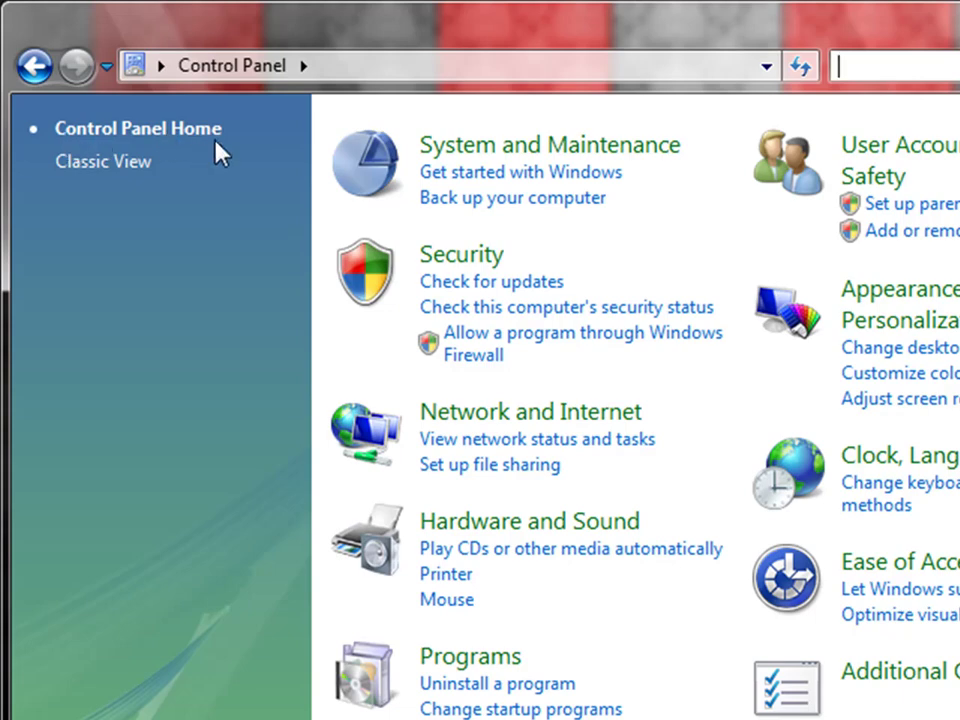
click(104, 163)
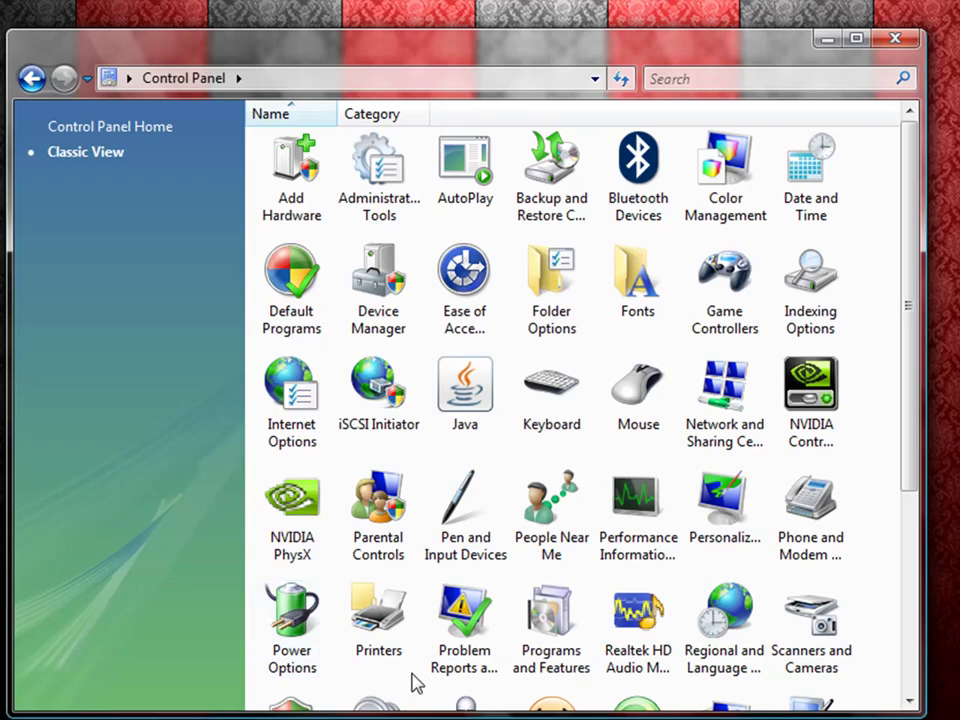
scroll(900, 236, down, 5)
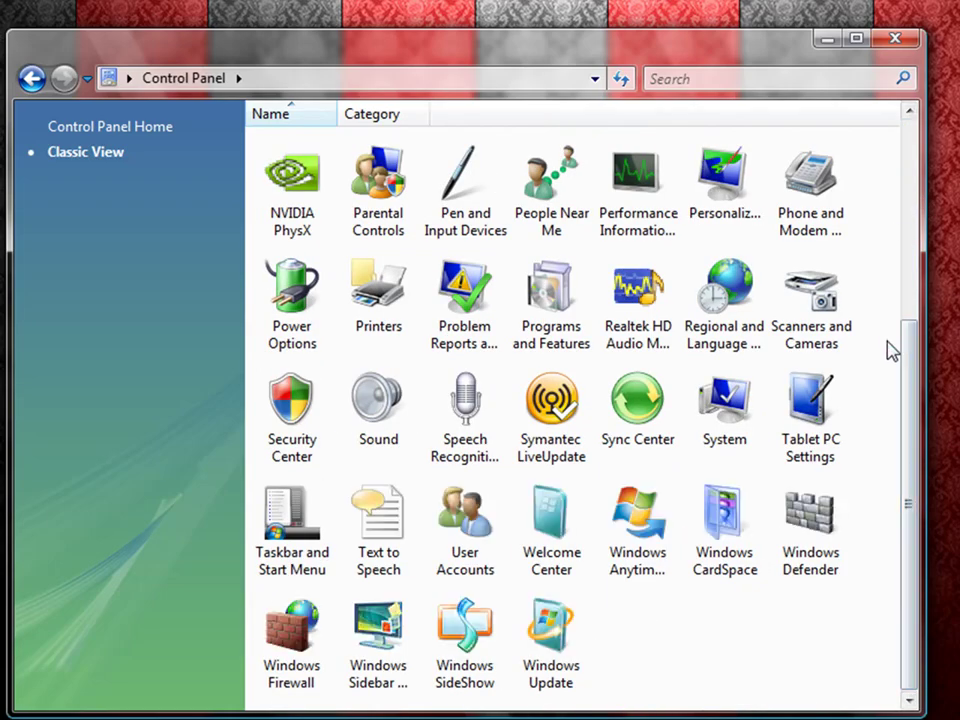
scroll(895, 342, up, 5)
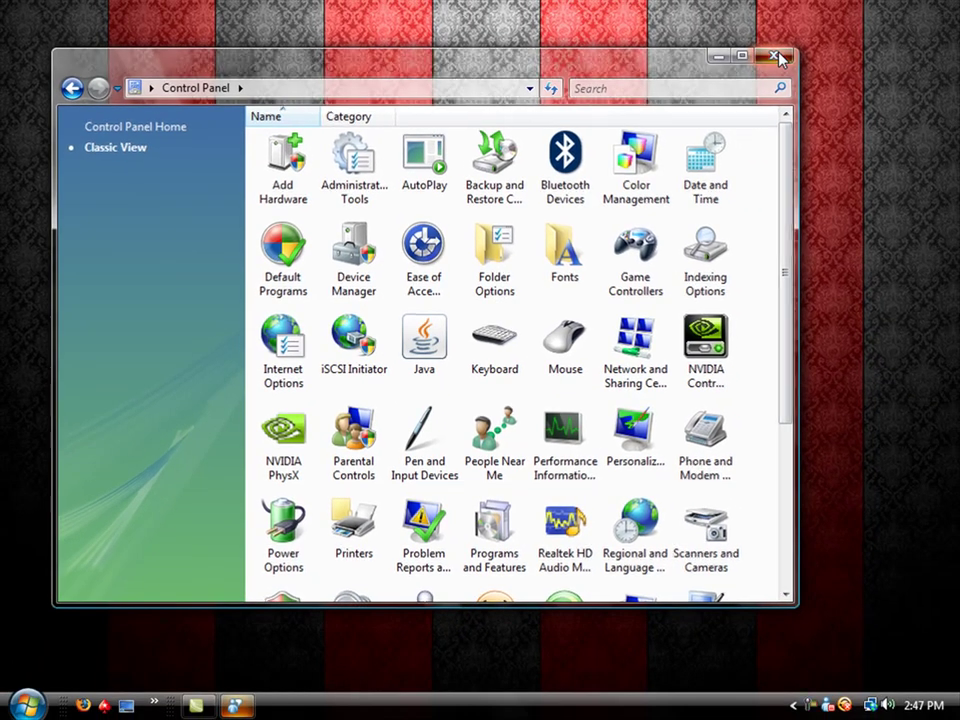
click(895, 38)
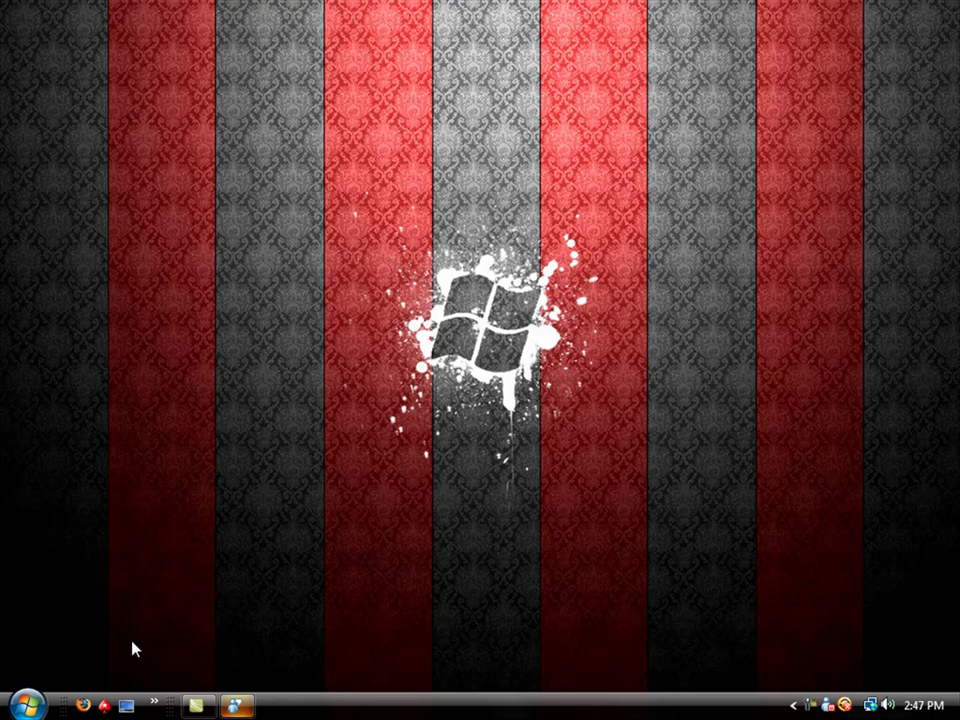
click(42, 702)
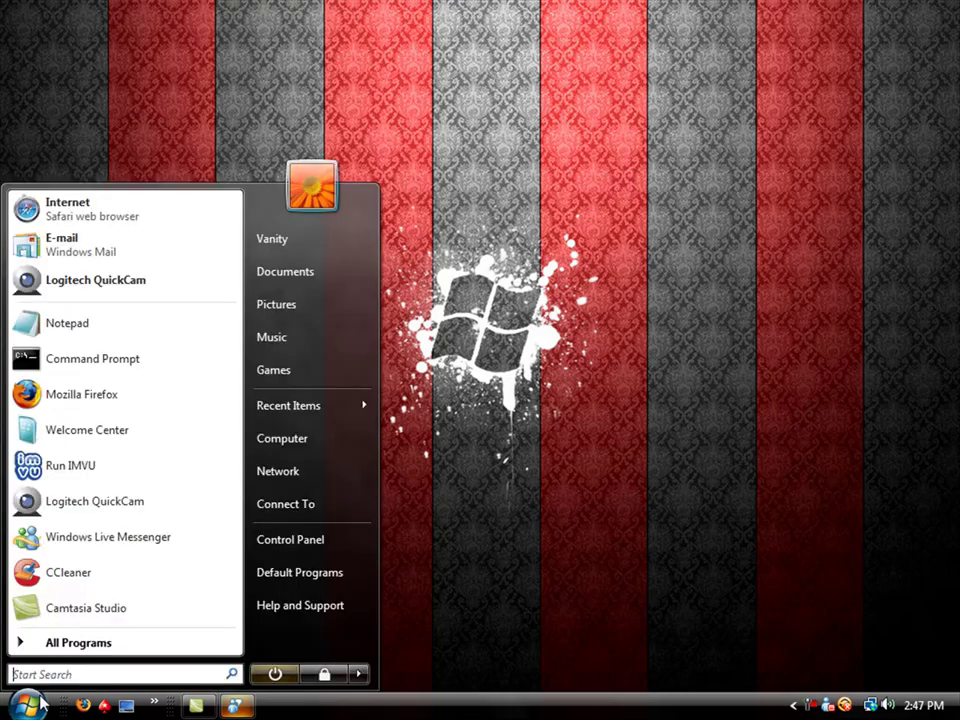
click(343, 606)
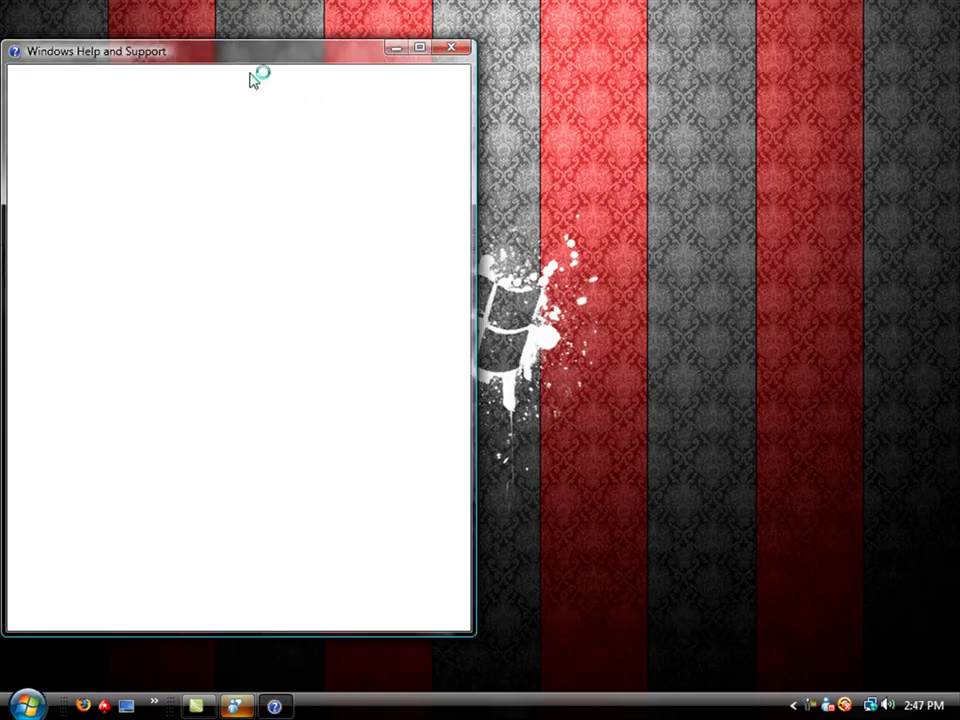
drag(196, 58, 388, 62)
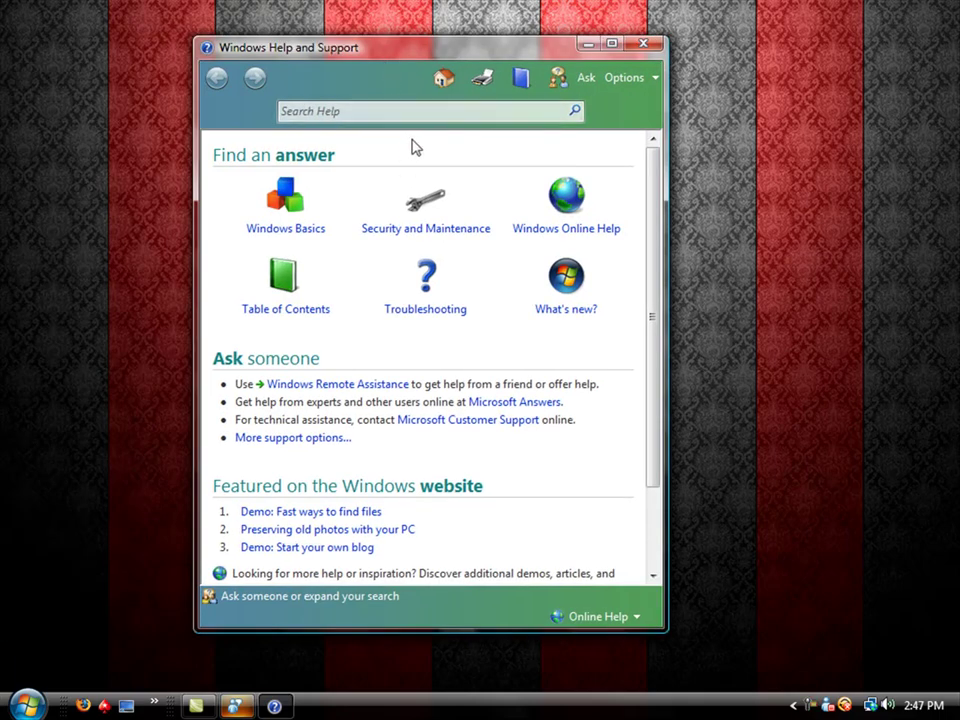
click(346, 113)
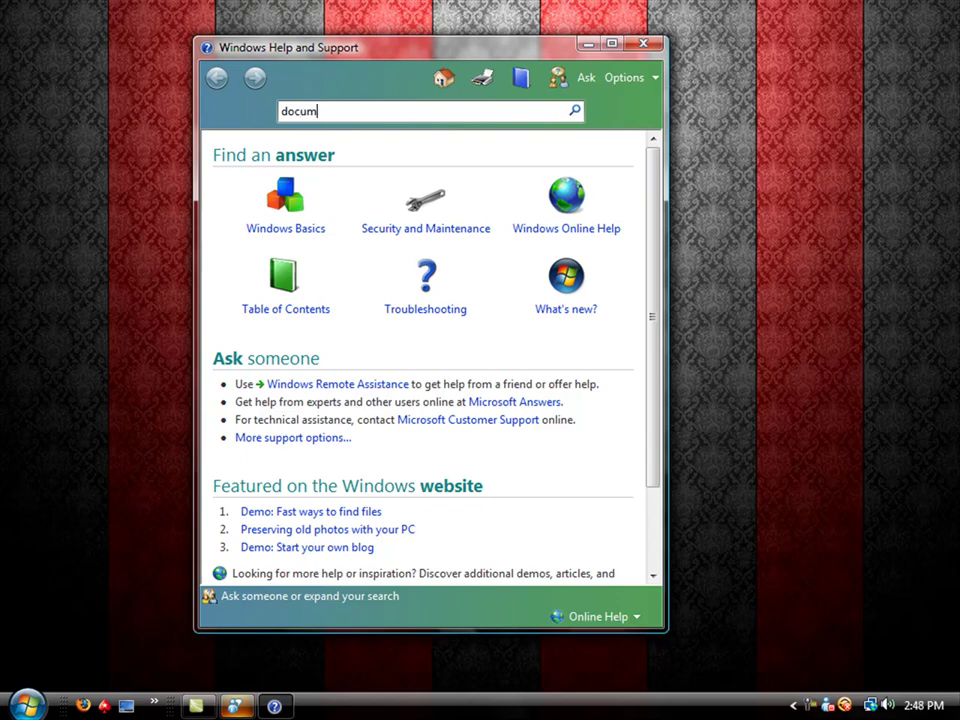
text(documents)
key(Return)
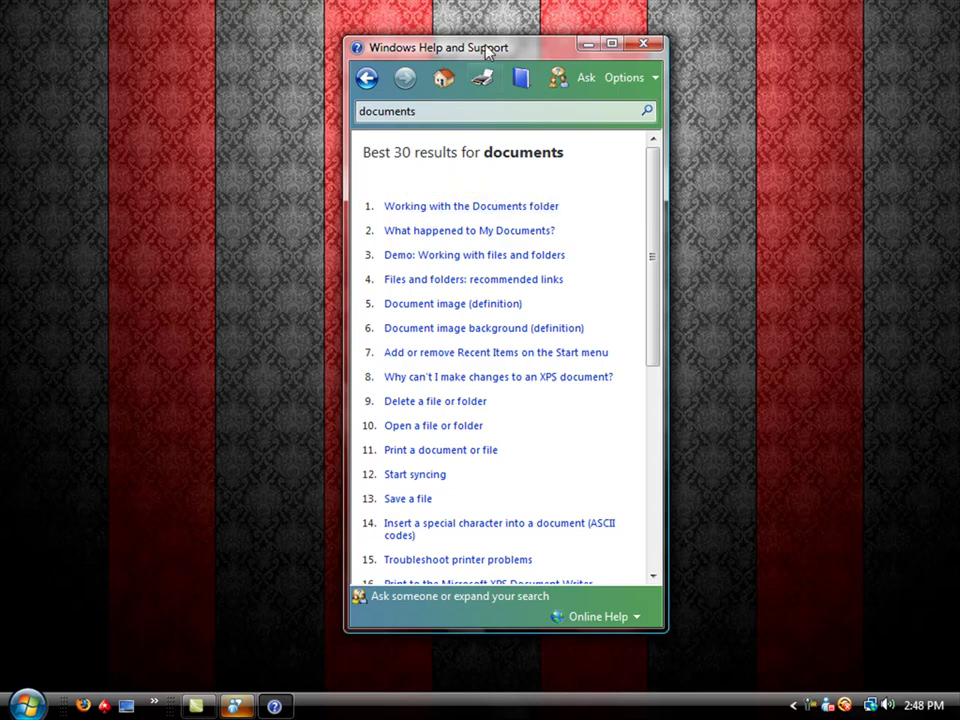
drag(461, 45, 341, 28)
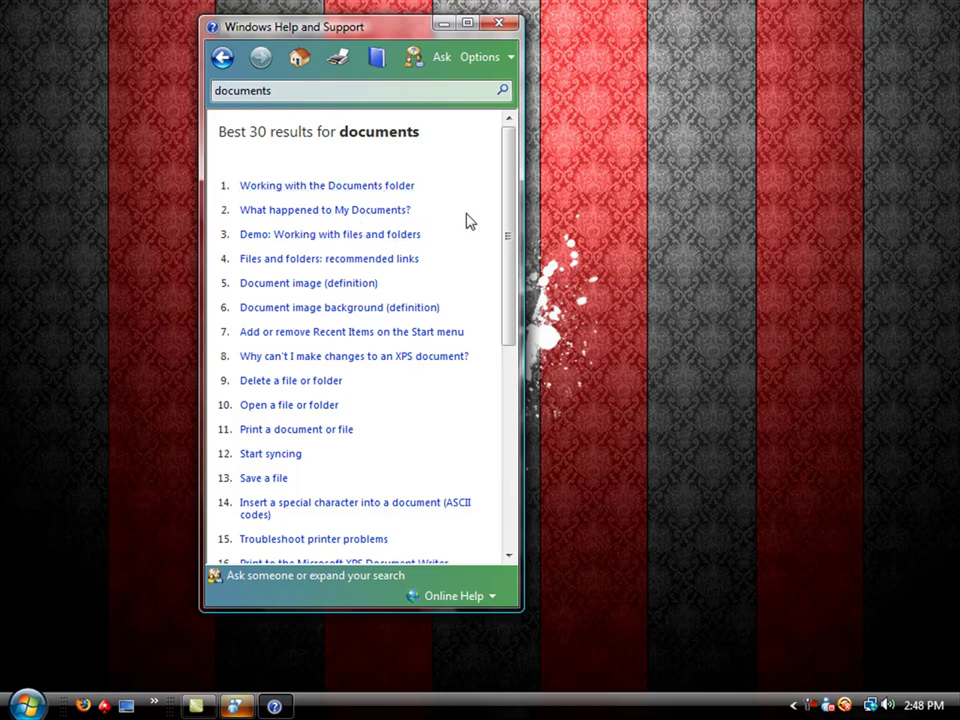
scroll(305, 220, down, 3)
scroll(305, 420, down, 2)
scroll(330, 420, up, 5)
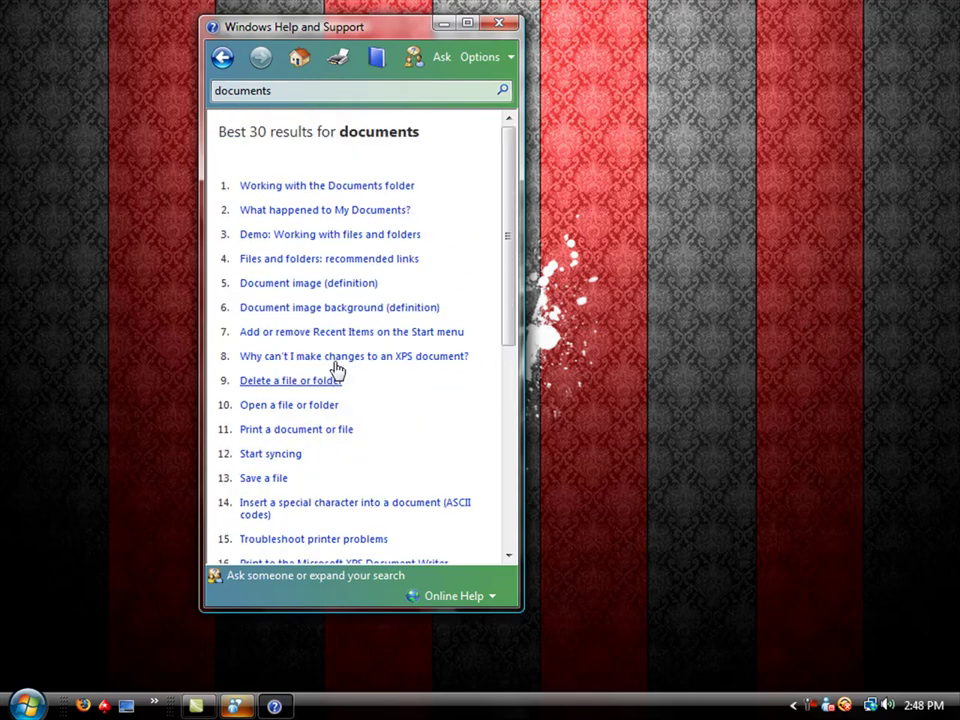
click(294, 89)
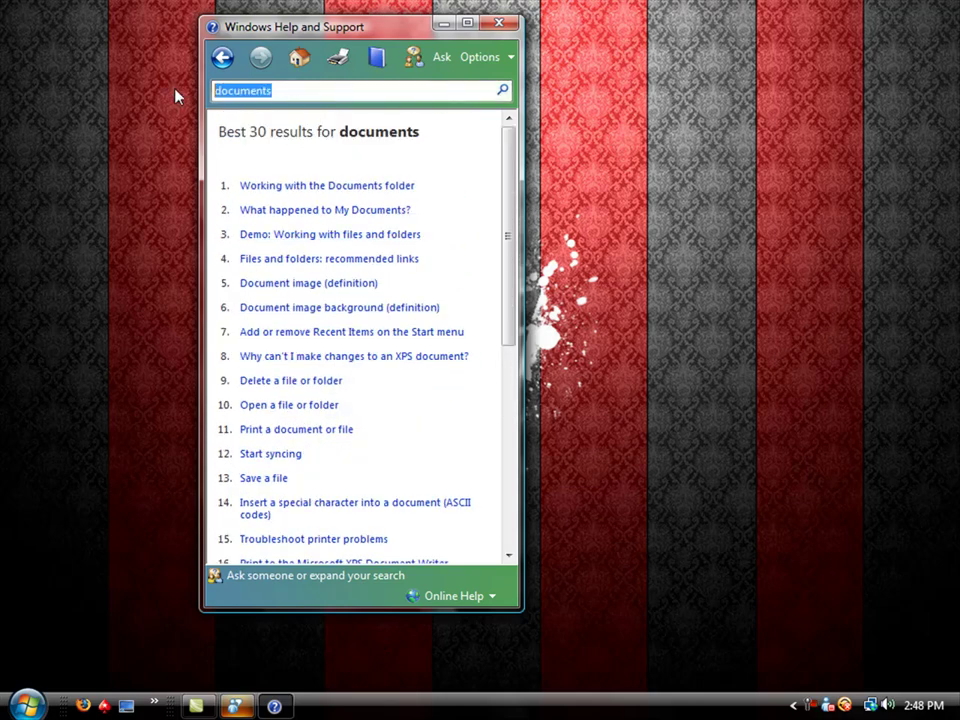
text(Vista)
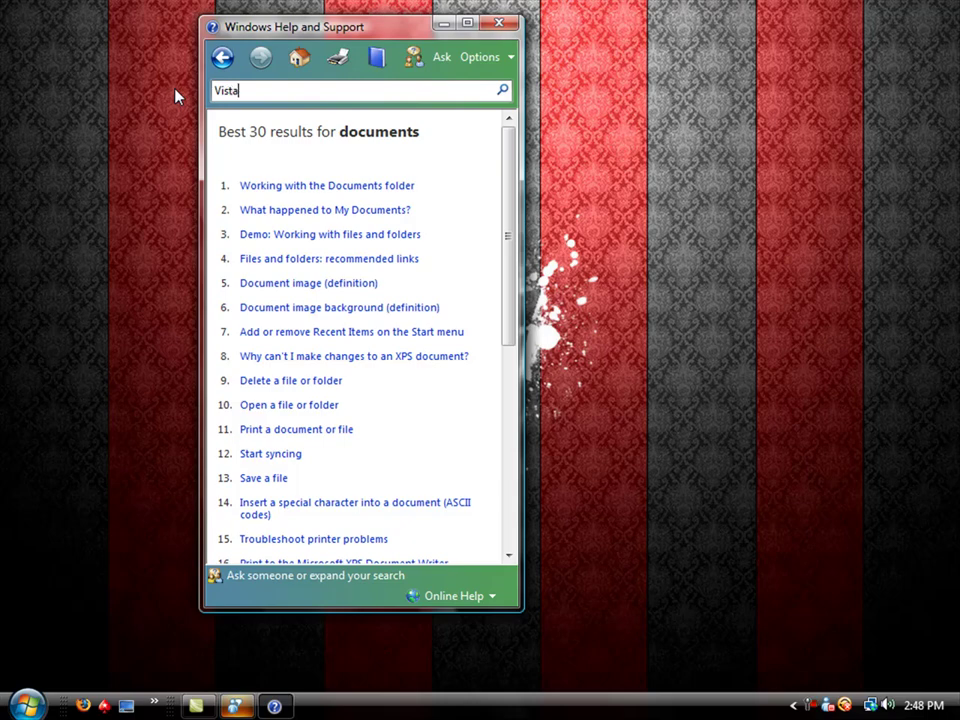
key(Return)
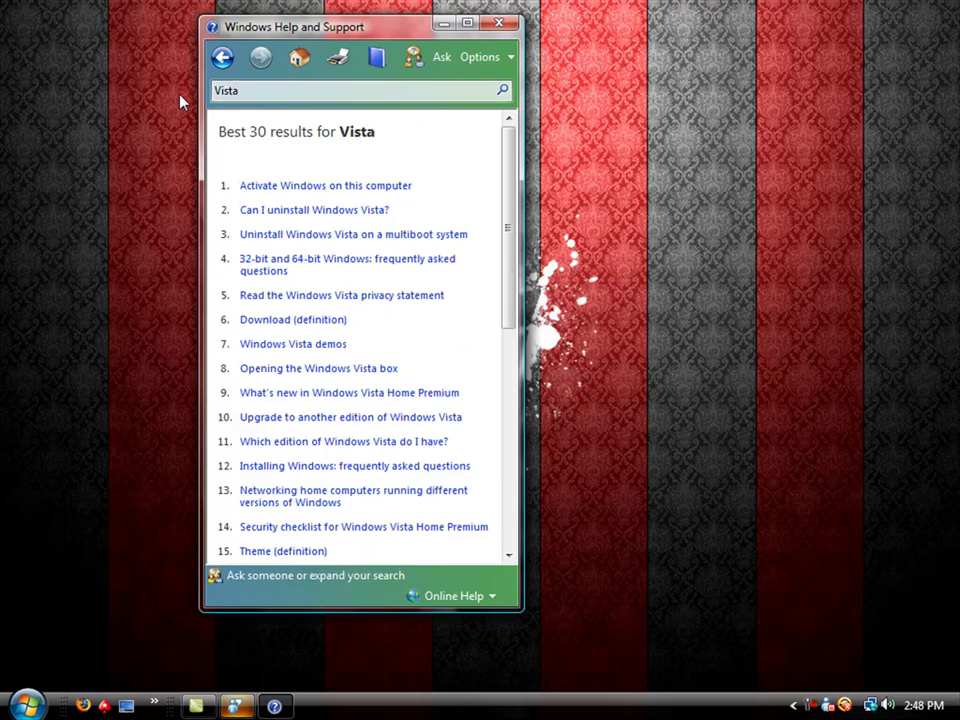
click(499, 25)
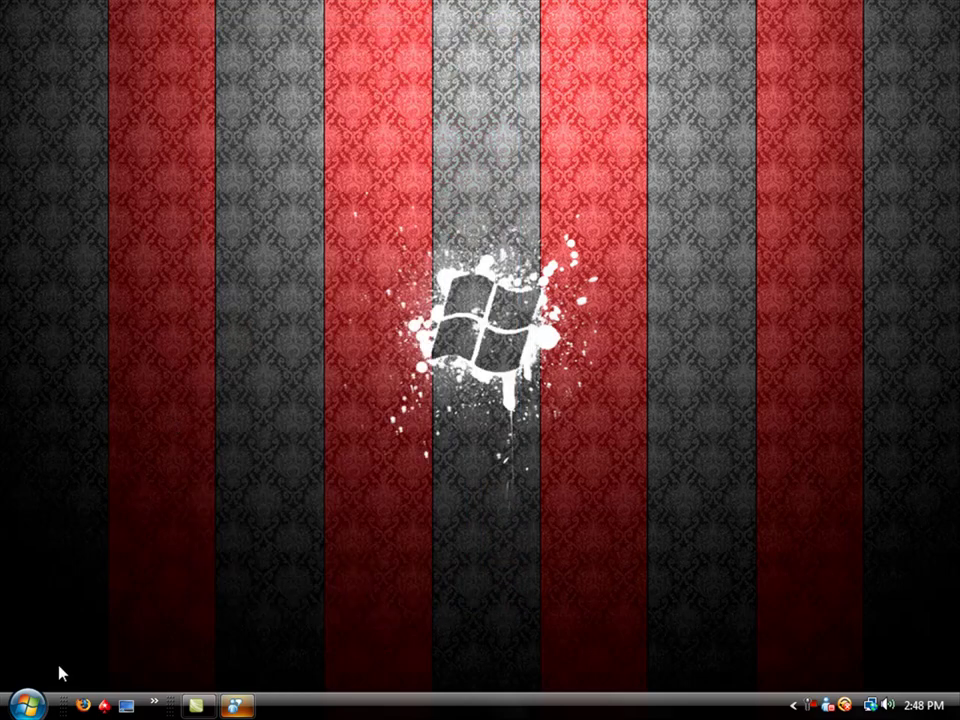
click(27, 704)
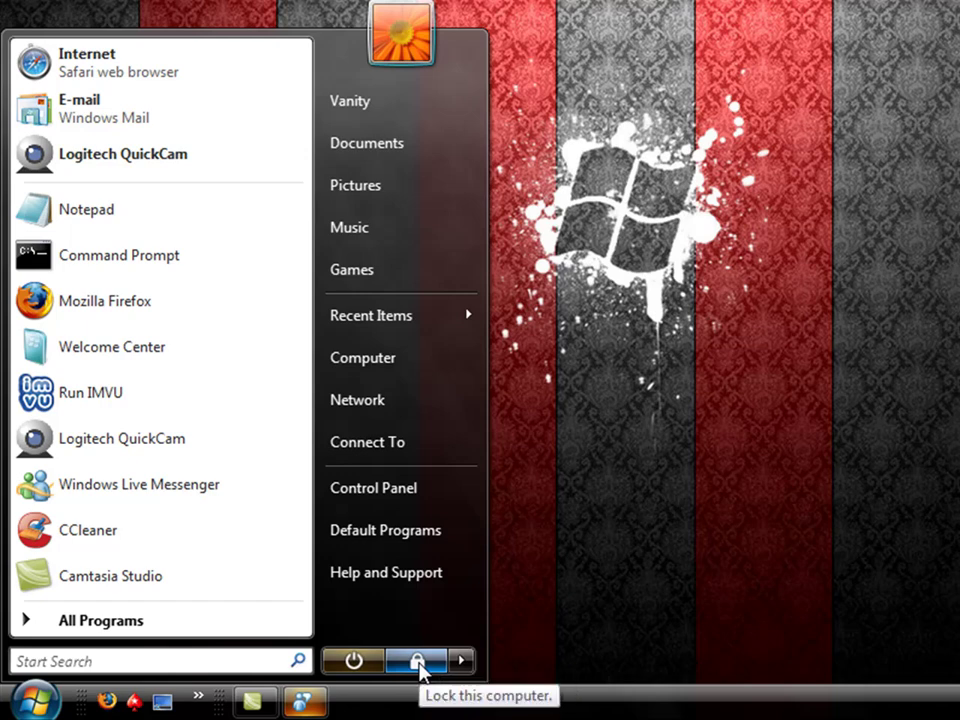
mouse_move(465, 670)
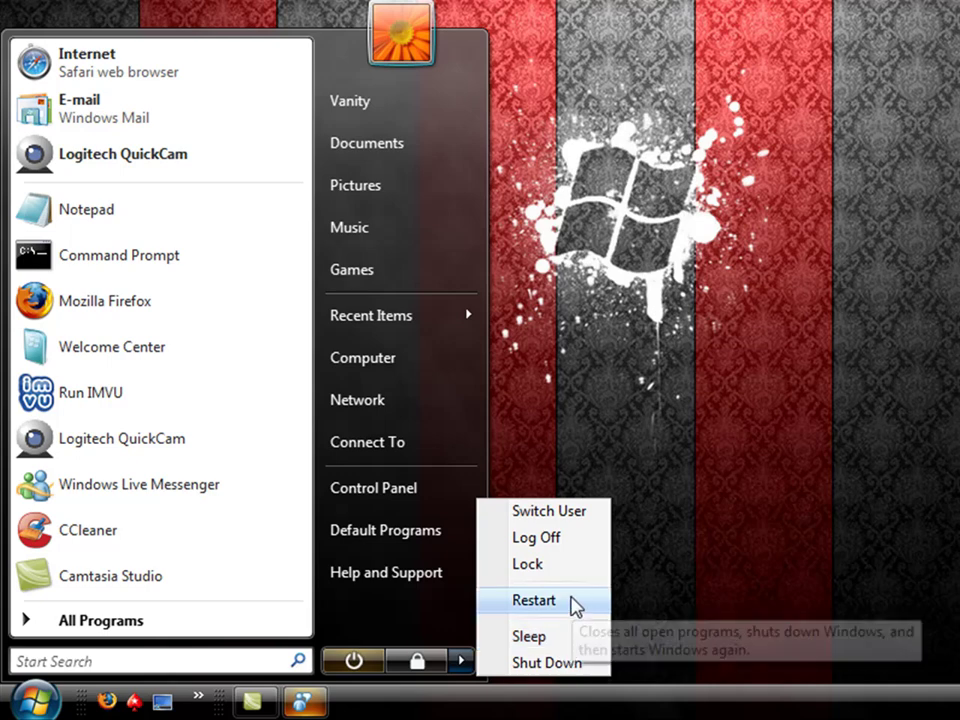
click(461, 660)
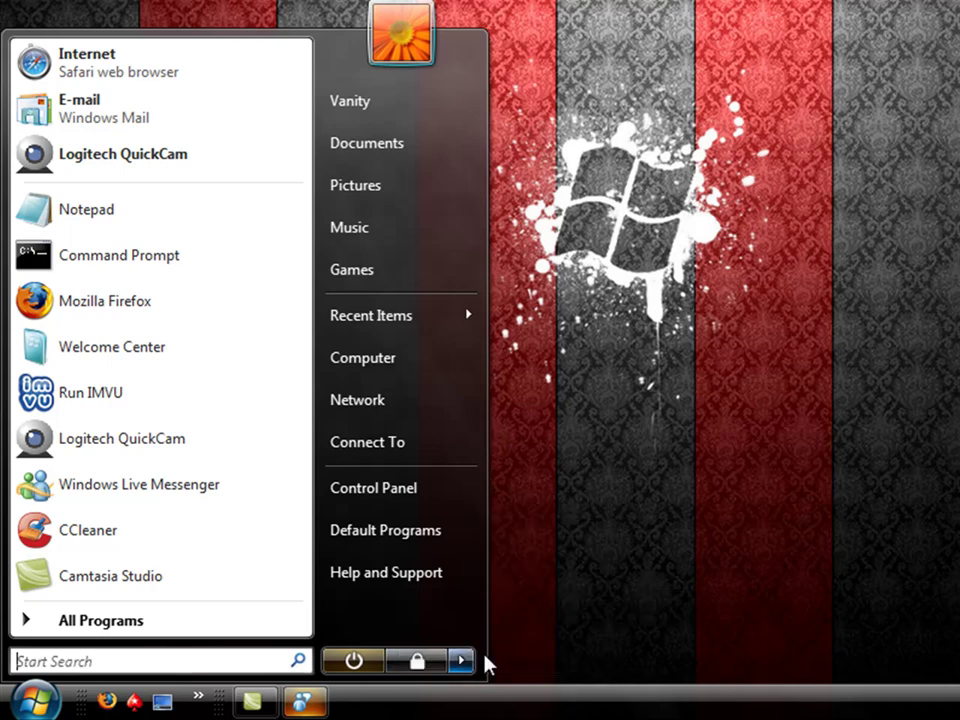
click(470, 663)
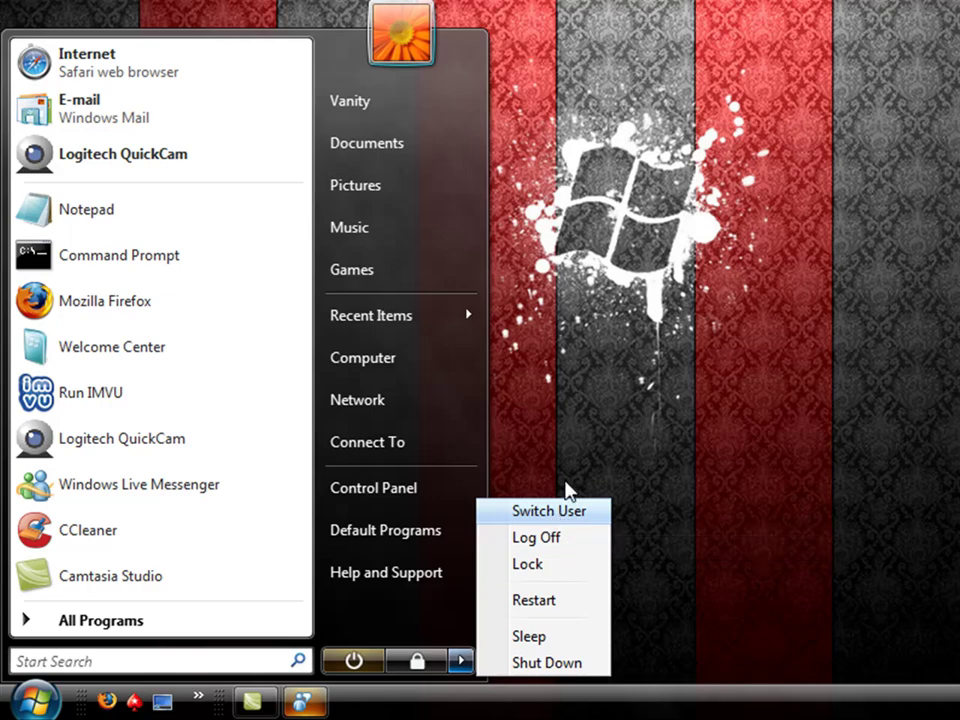
click(590, 407)
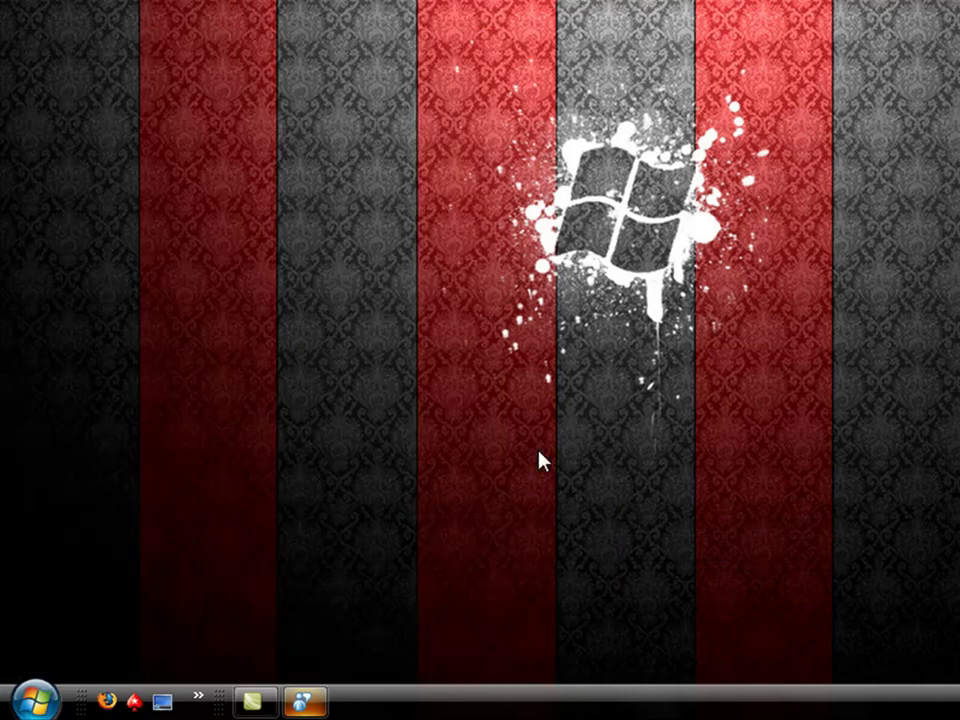